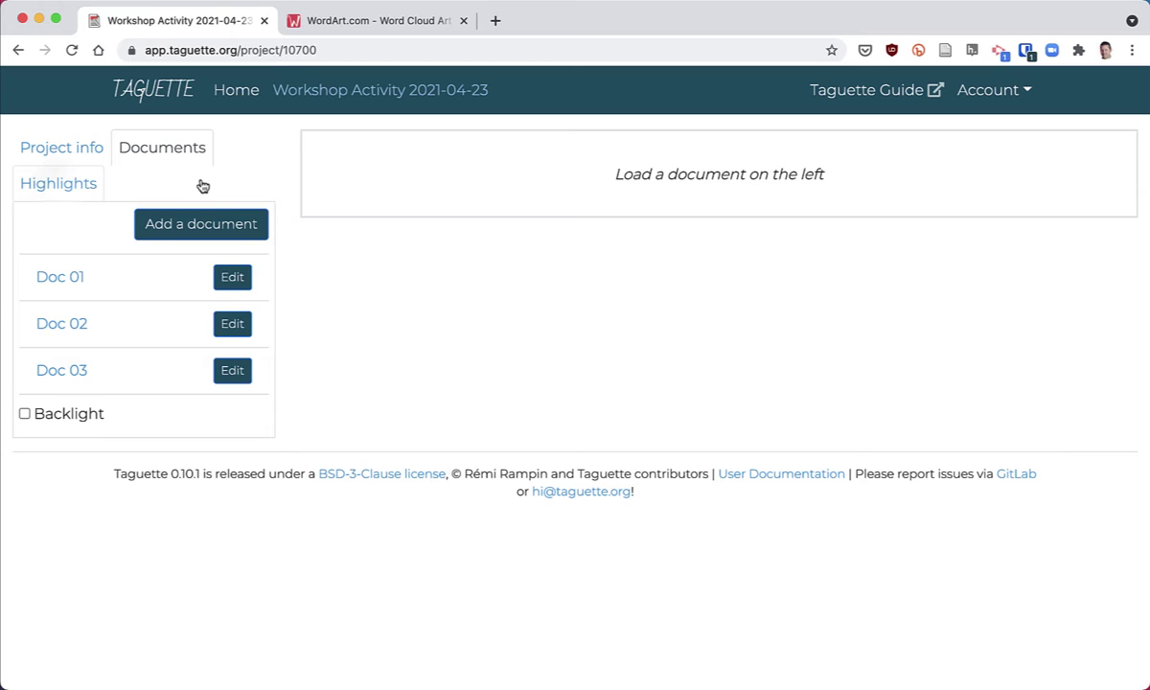
Show the tag list, british to travel with counts, for the Workshop Activity 2021-04-23 project
click(58, 189)
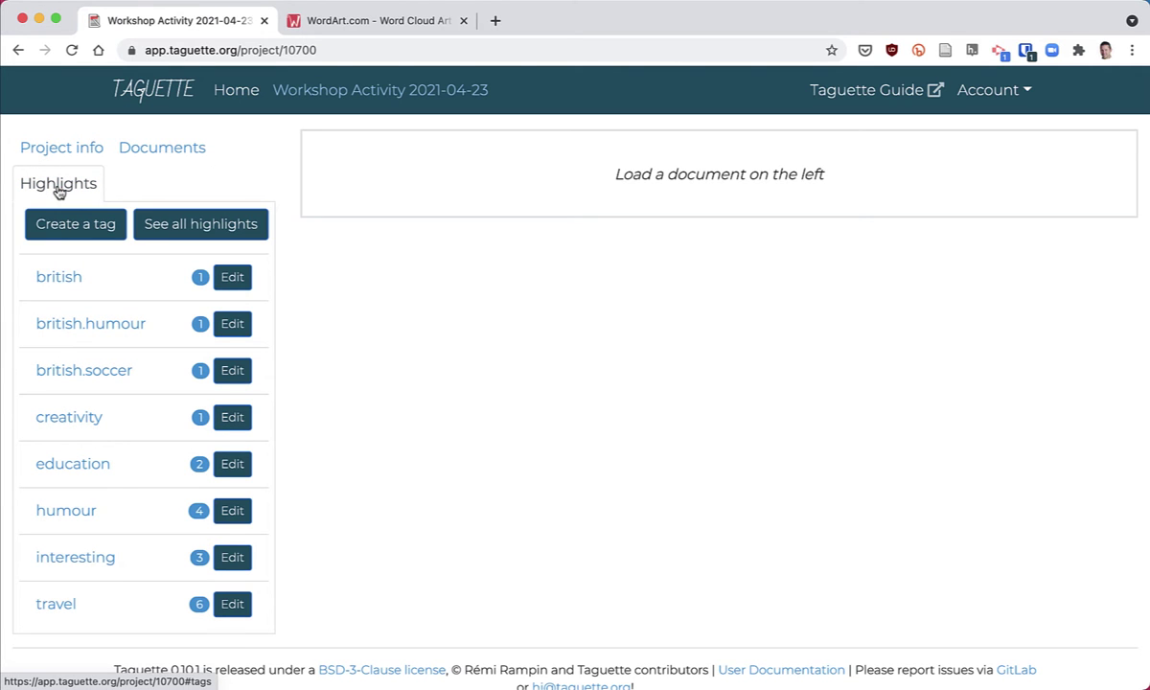
Export all project highlights to Excel, saving all_tags (4).xlsx in Downloads
click(175, 226)
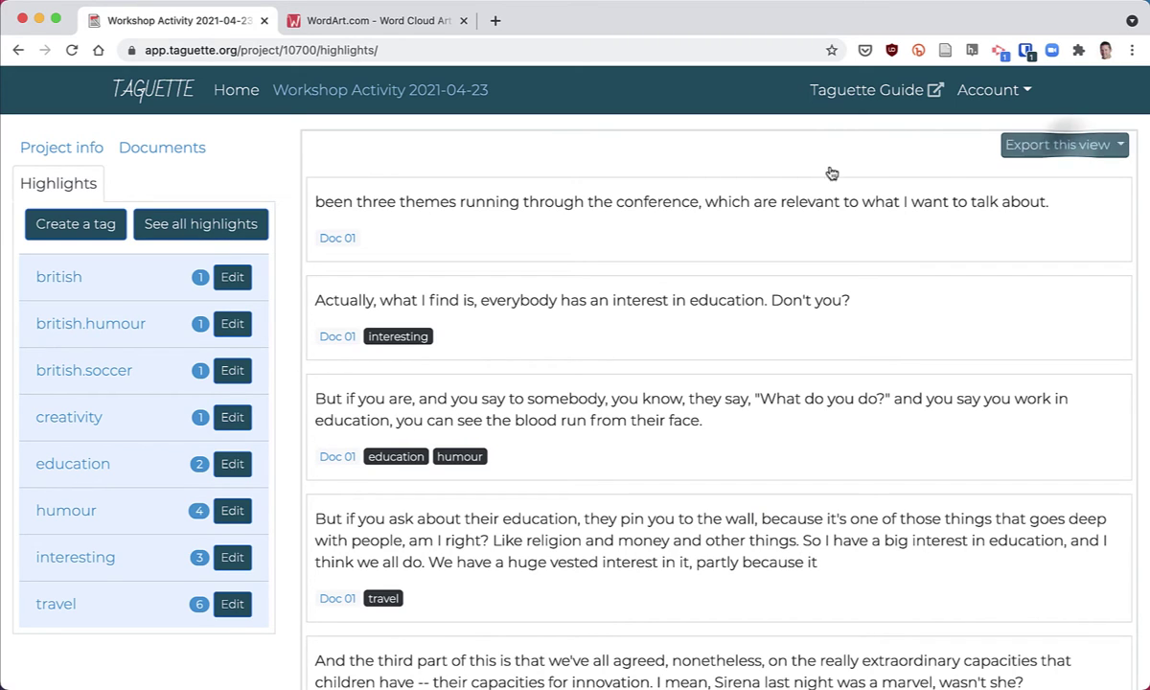
click(1070, 149)
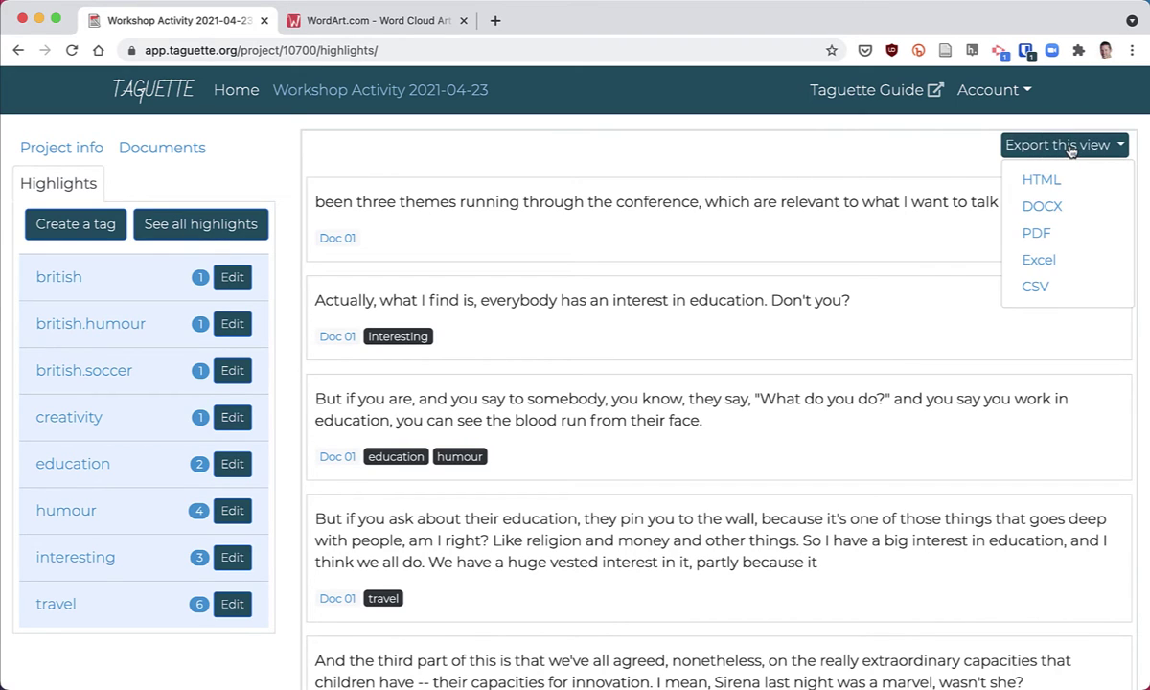
click(1068, 261)
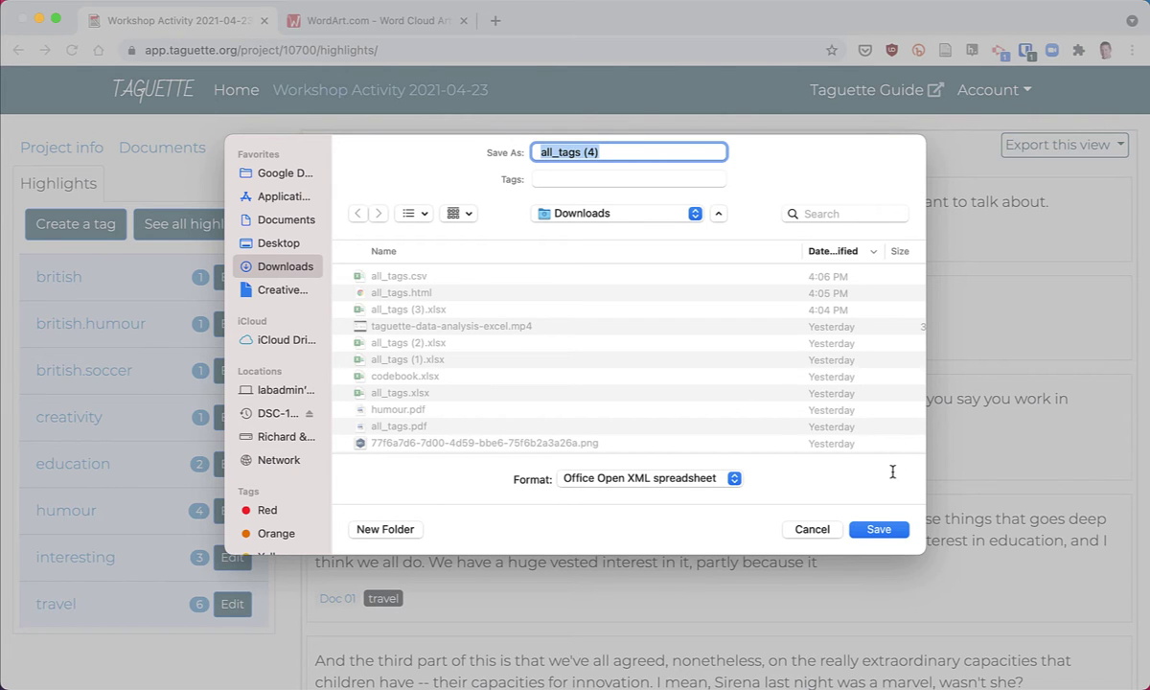
click(878, 531)
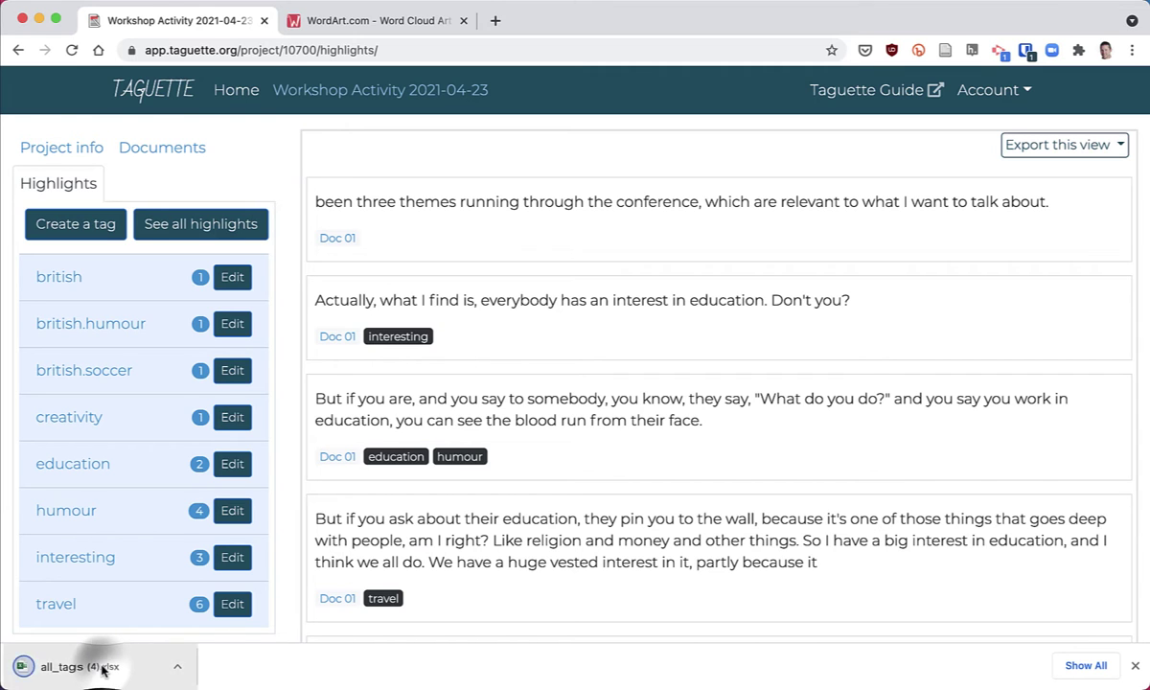
Open all_tags (4).xlsx in Excel and copy the tag values in C2:C20
click(103, 668)
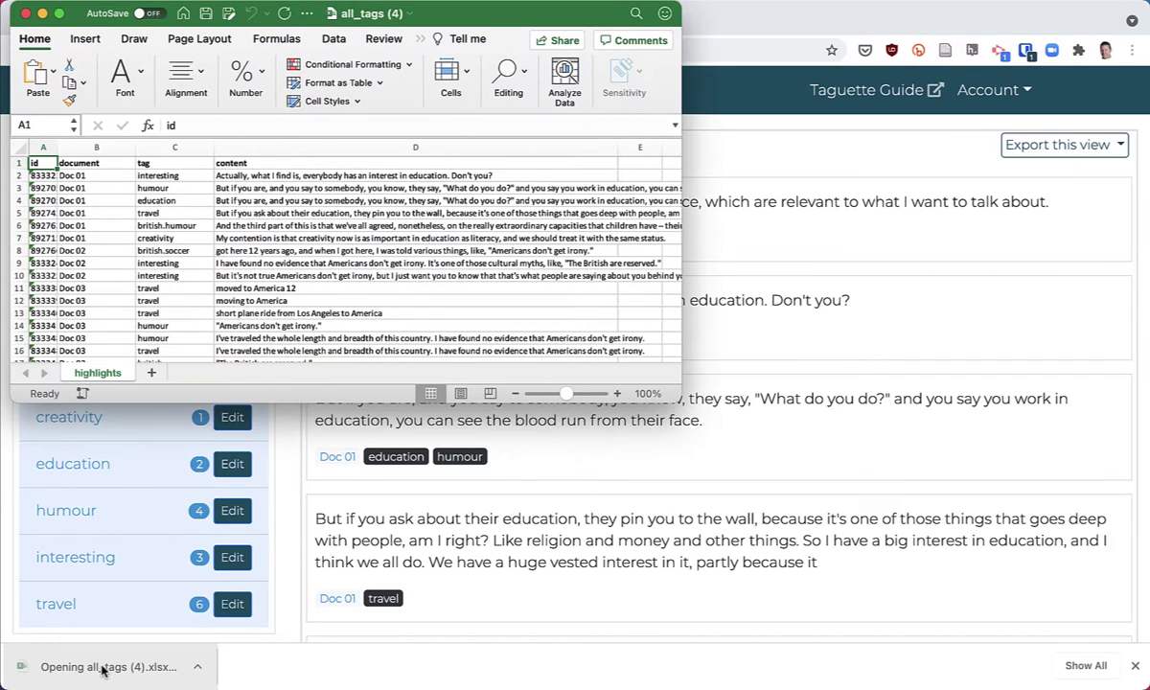
drag(679, 399, 1027, 573)
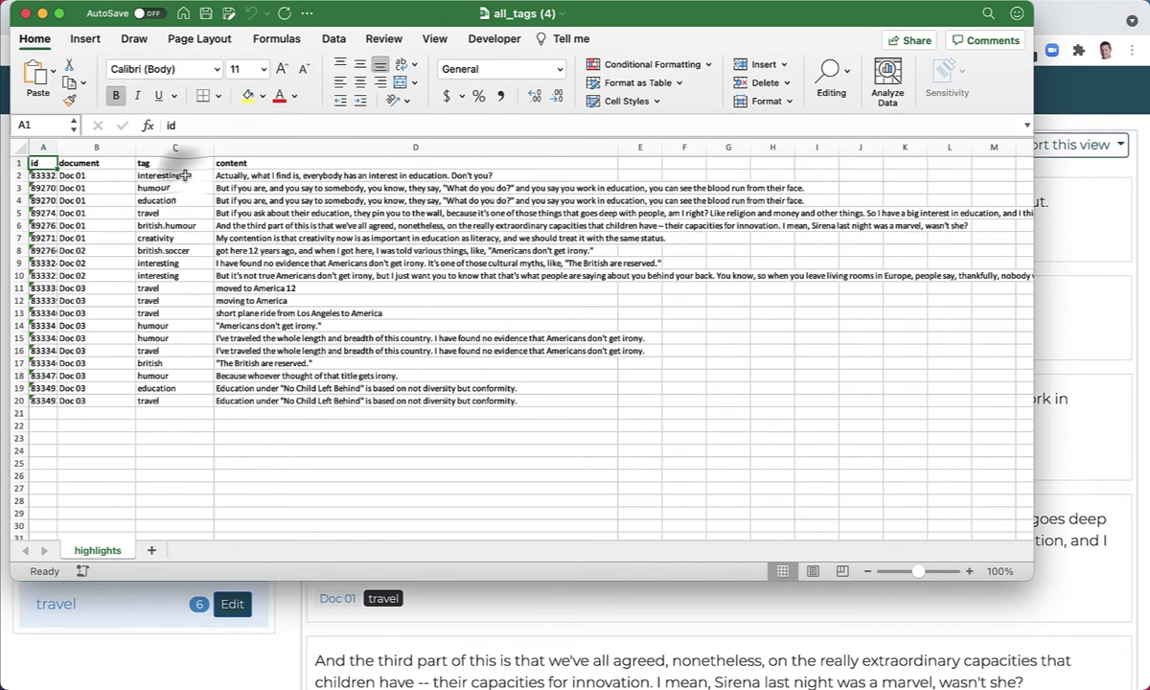
drag(178, 175, 194, 398)
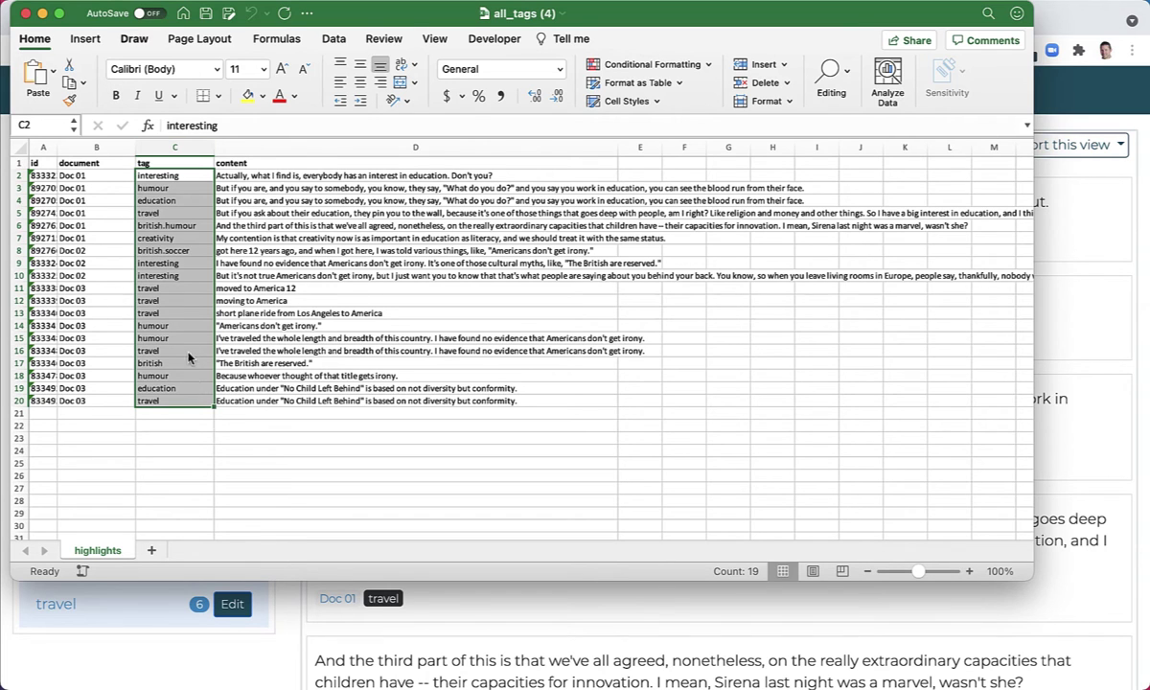
click(129, 3)
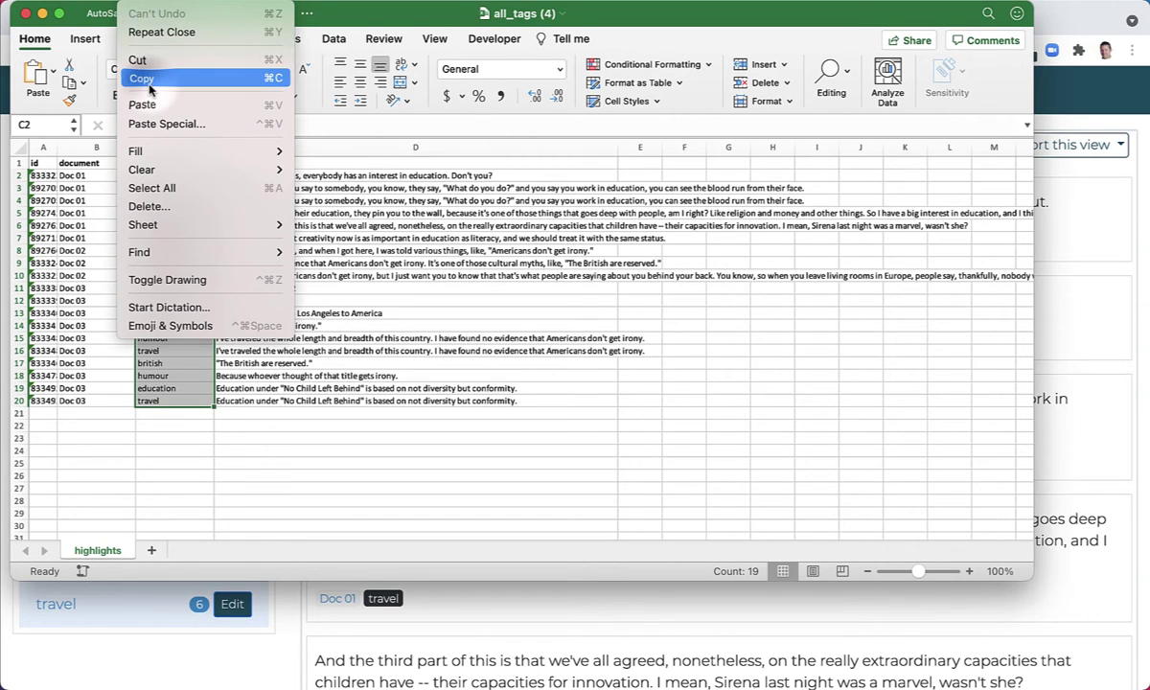
click(144, 79)
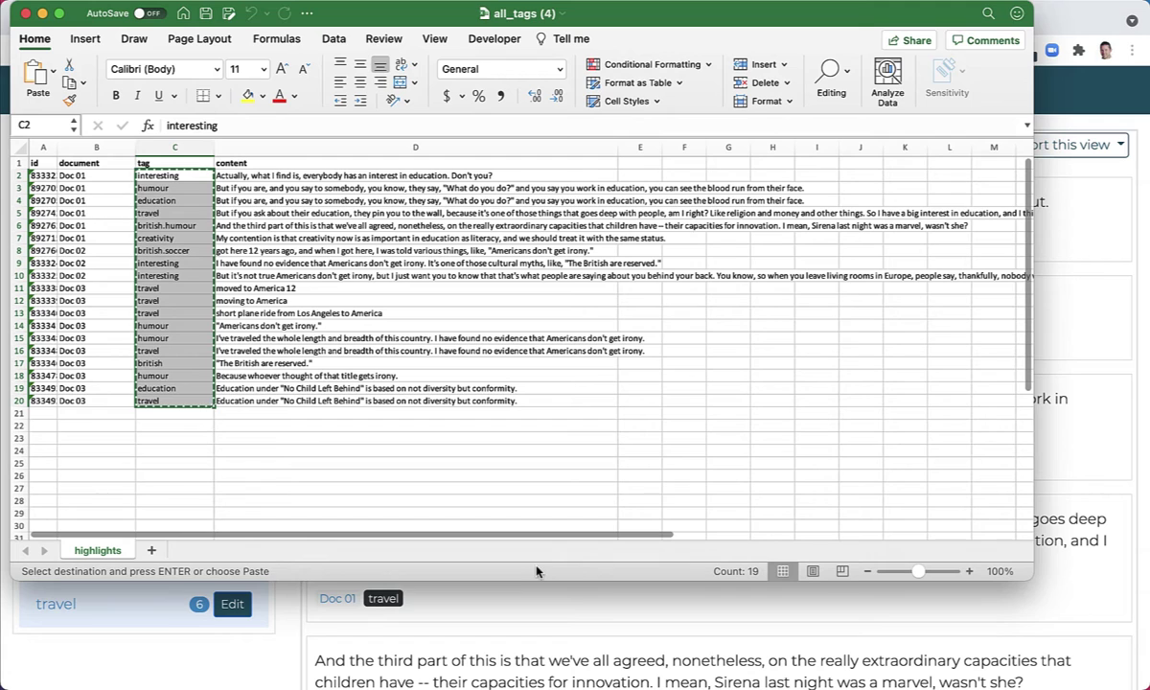
Start a new WordArt.com design, Word Art 6, with the default sample words
click(547, 607)
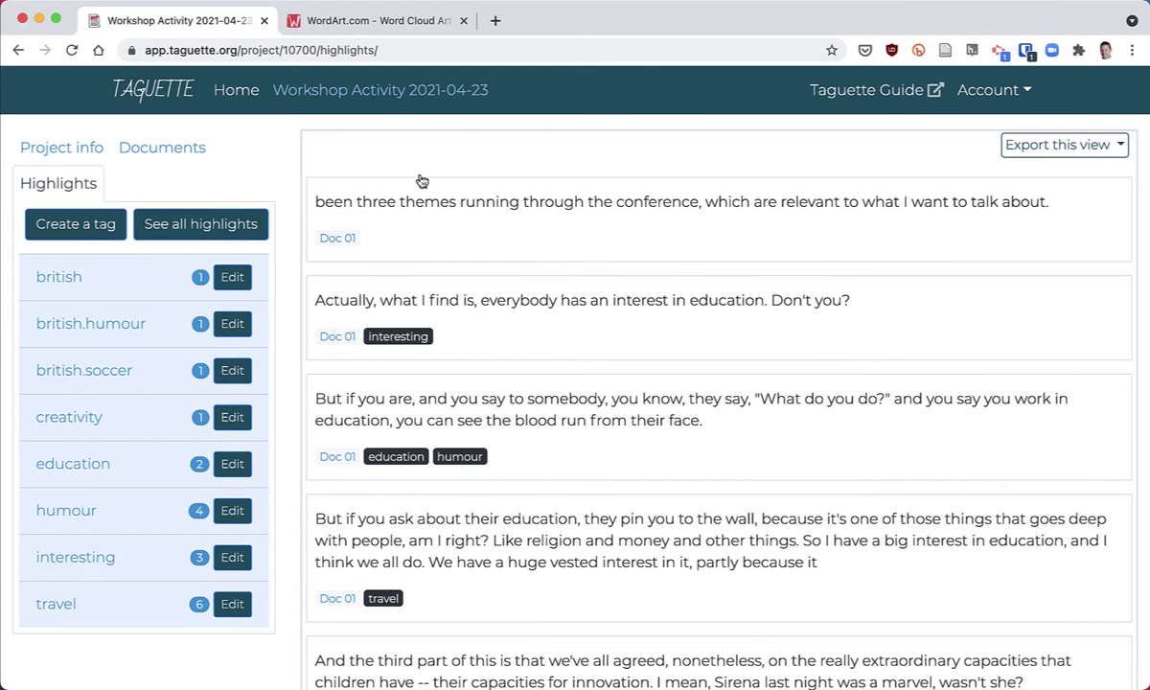
click(374, 21)
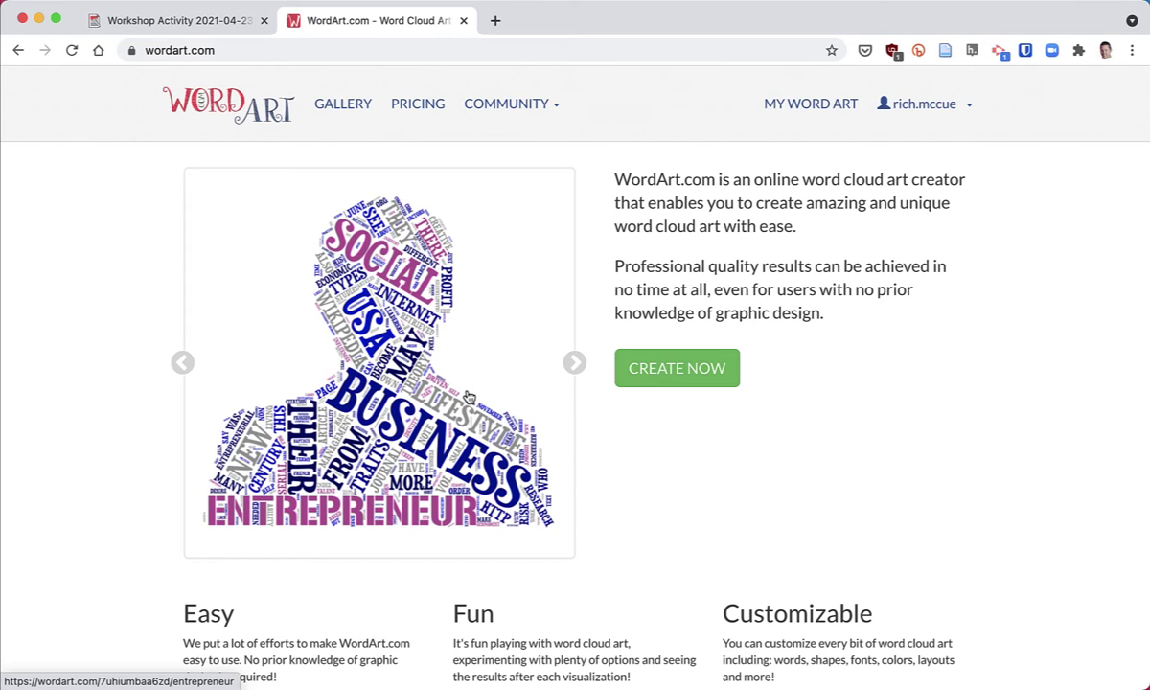
click(659, 368)
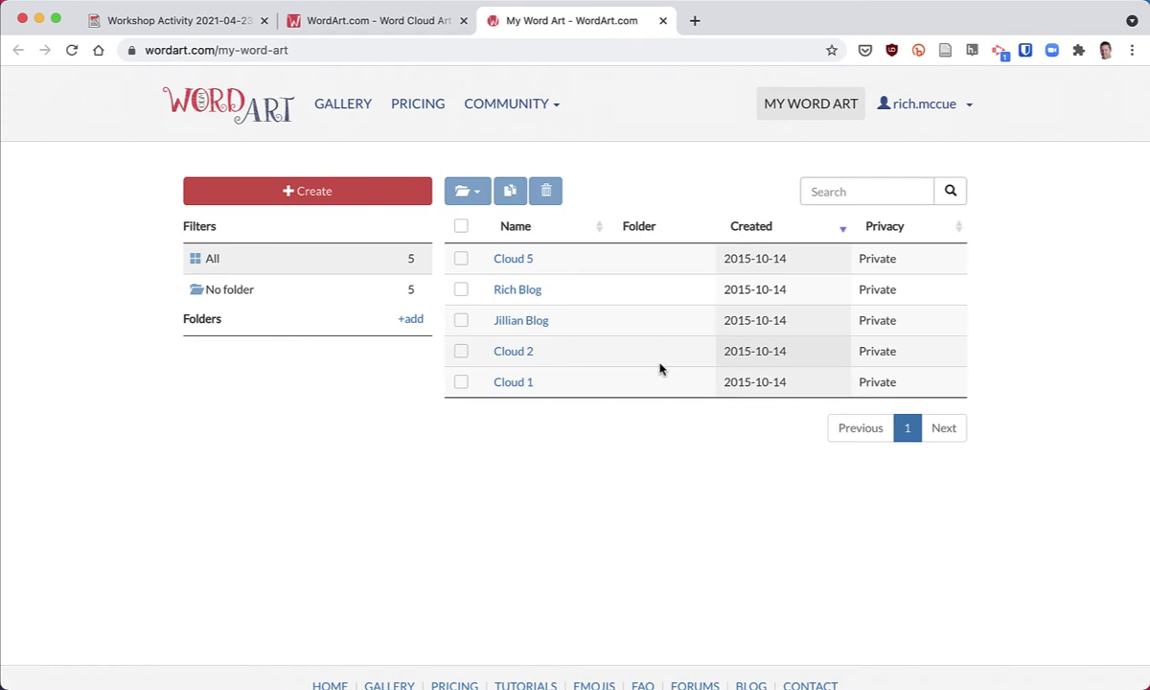
click(292, 190)
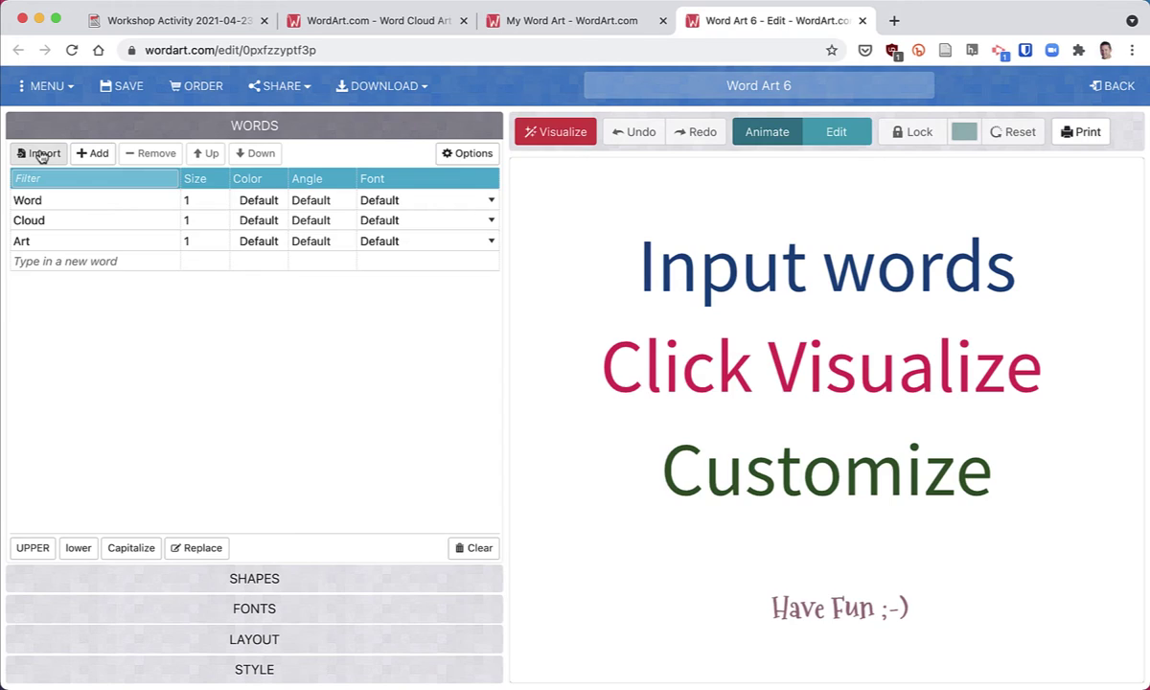
Import the copied tags as the word list, from Travel 6 down to Soccer 1
click(40, 155)
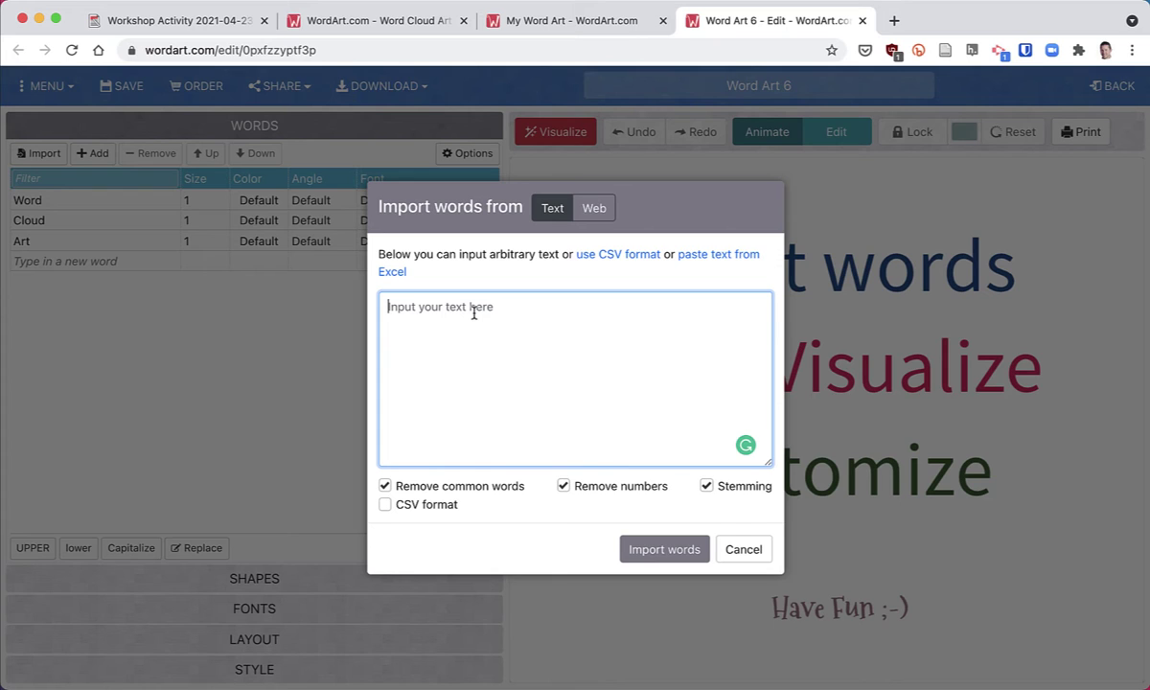
click(156, 0)
click(209, 96)
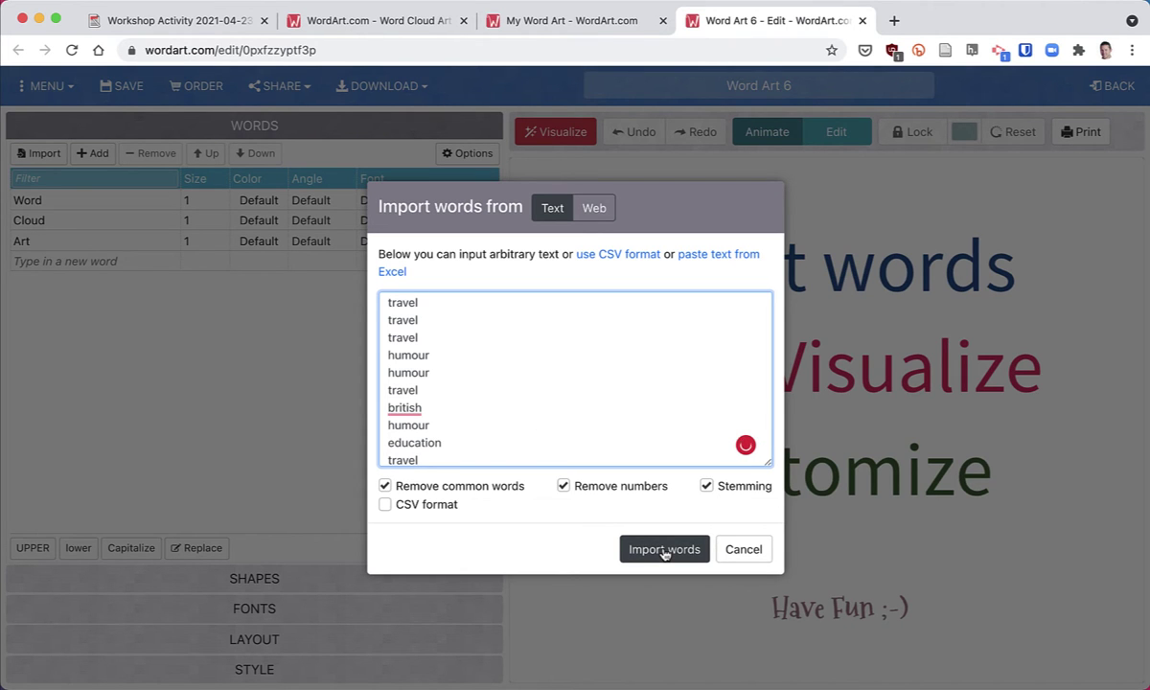
click(664, 550)
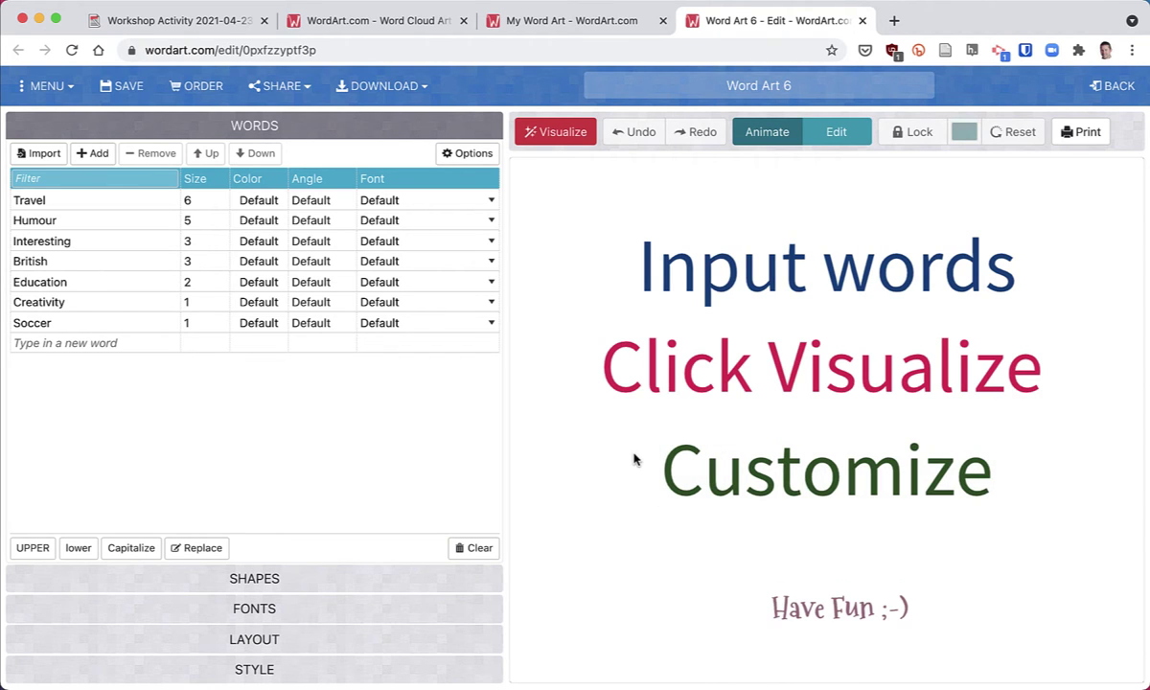
Render Word Art 6 as a cloud of the imported tags, Travel and Humour largest
click(554, 134)
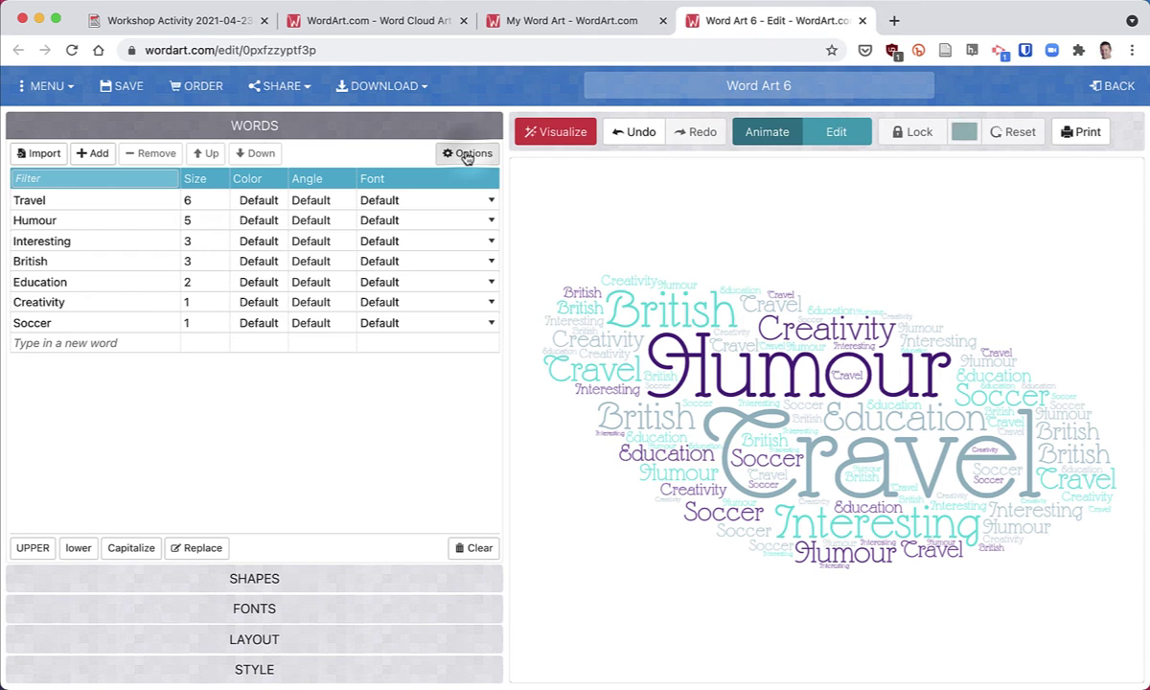
Set word Repeat to None and re-render so each of the seven tags appears once
click(467, 155)
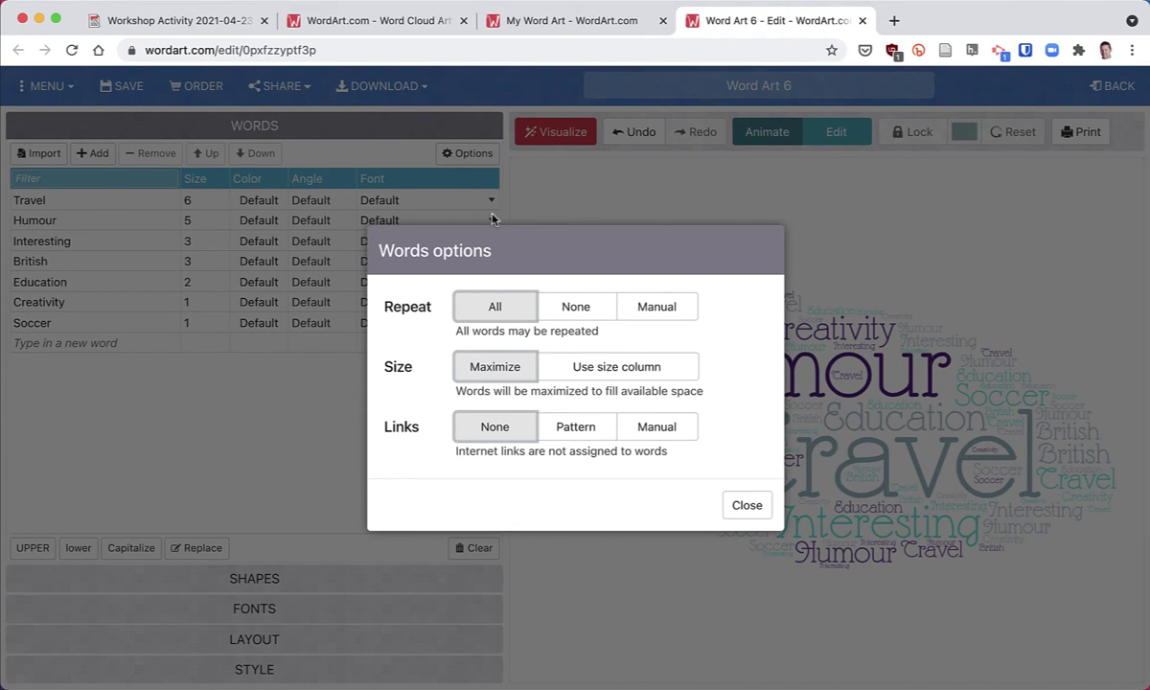
click(562, 305)
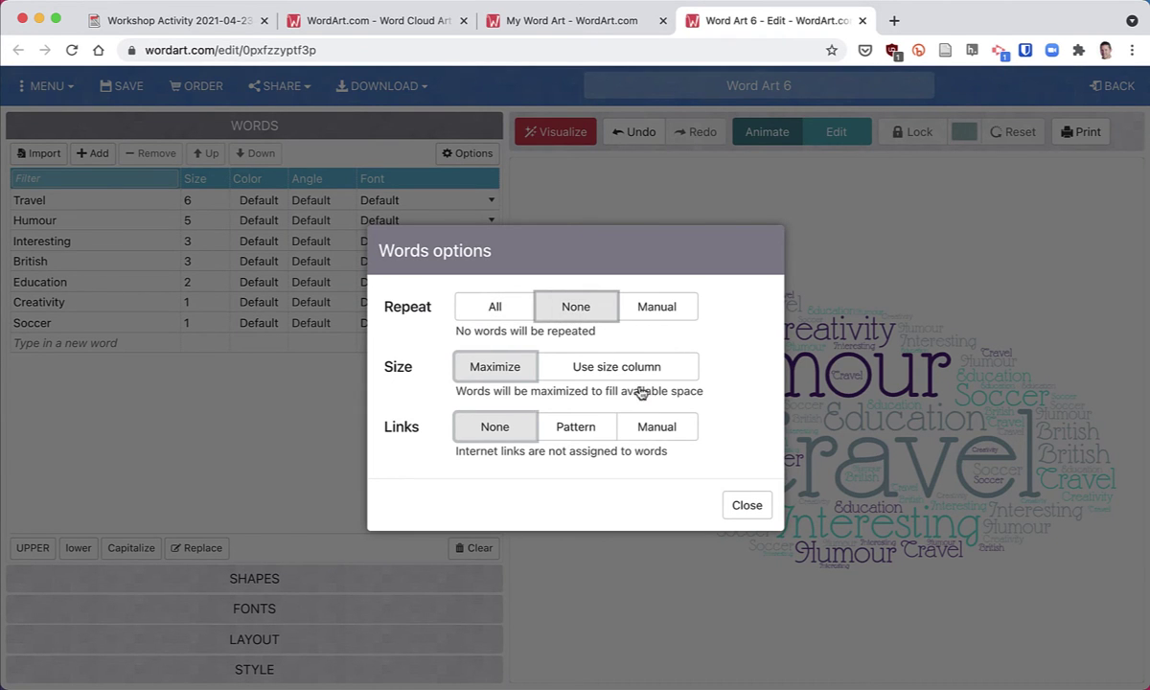
click(744, 507)
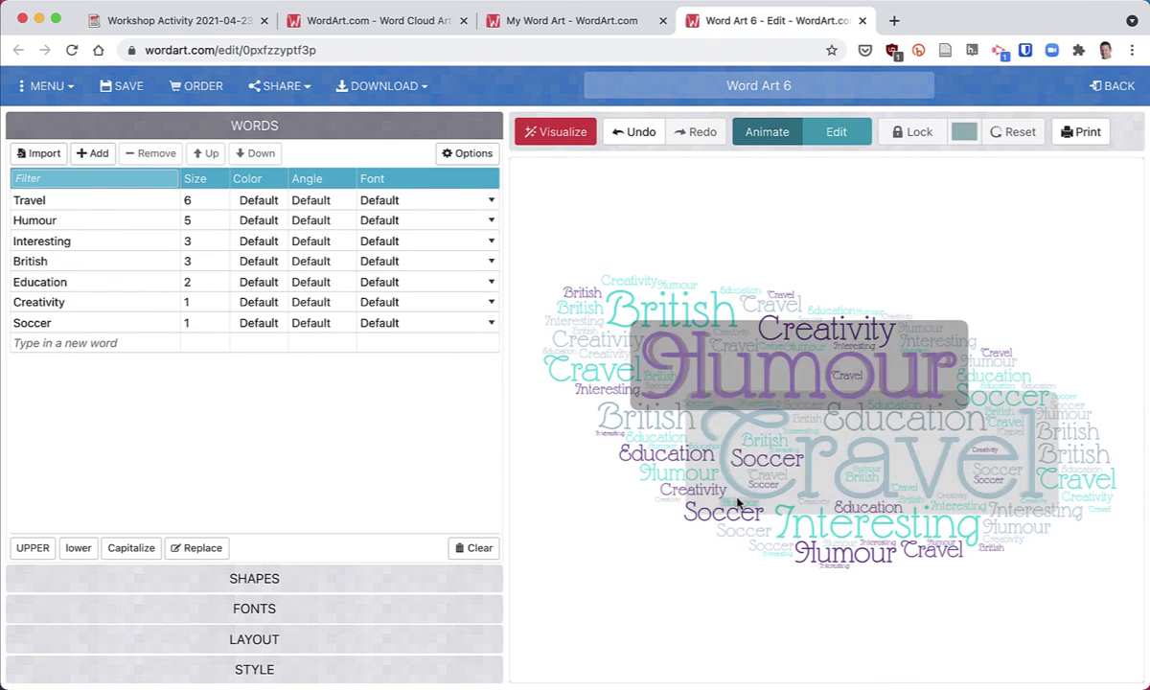
click(556, 133)
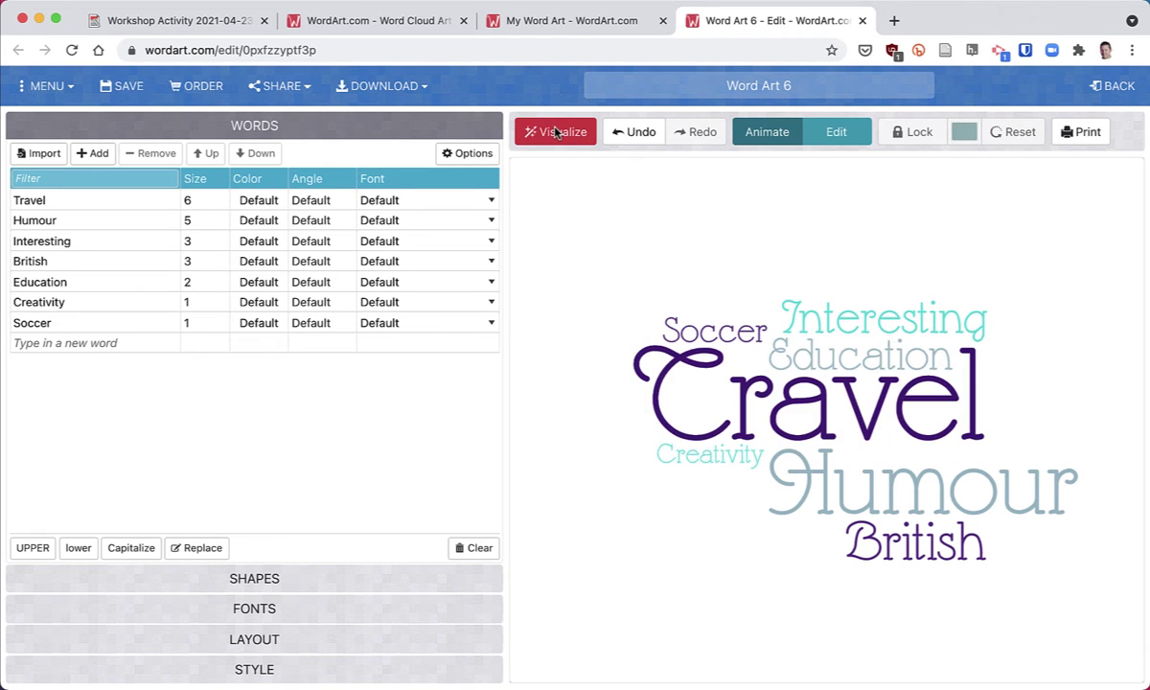
Change the word cloud font to Roboto
click(269, 609)
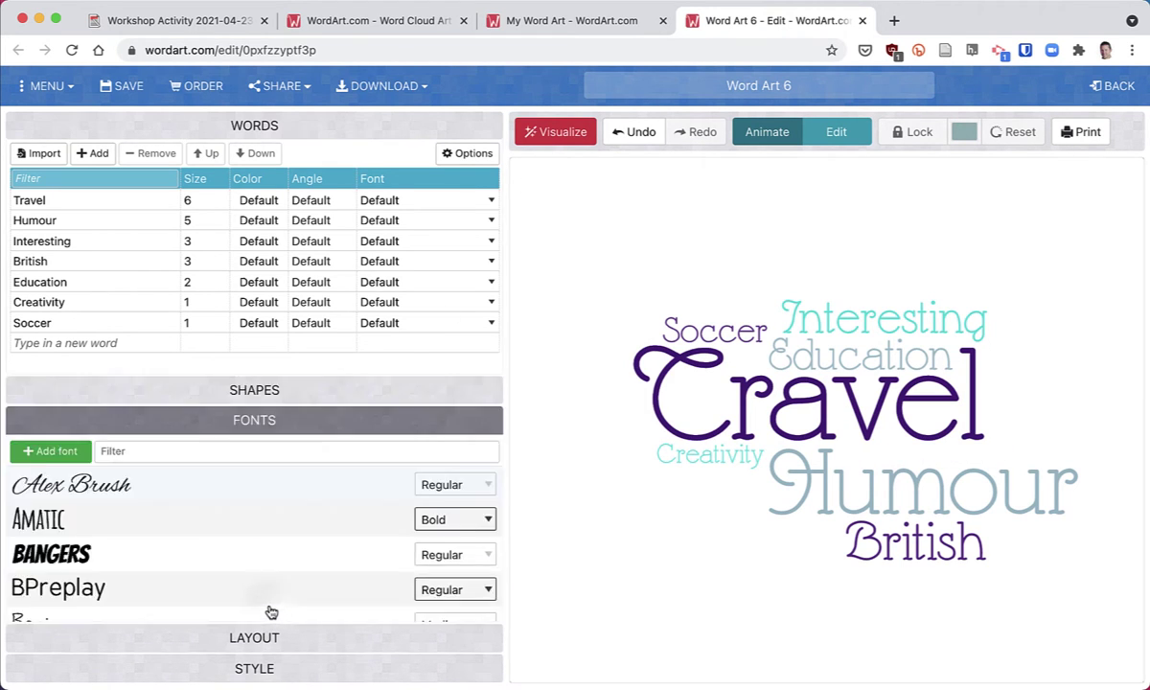
scroll(271, 612, down, 10)
scroll(271, 594, down, 5)
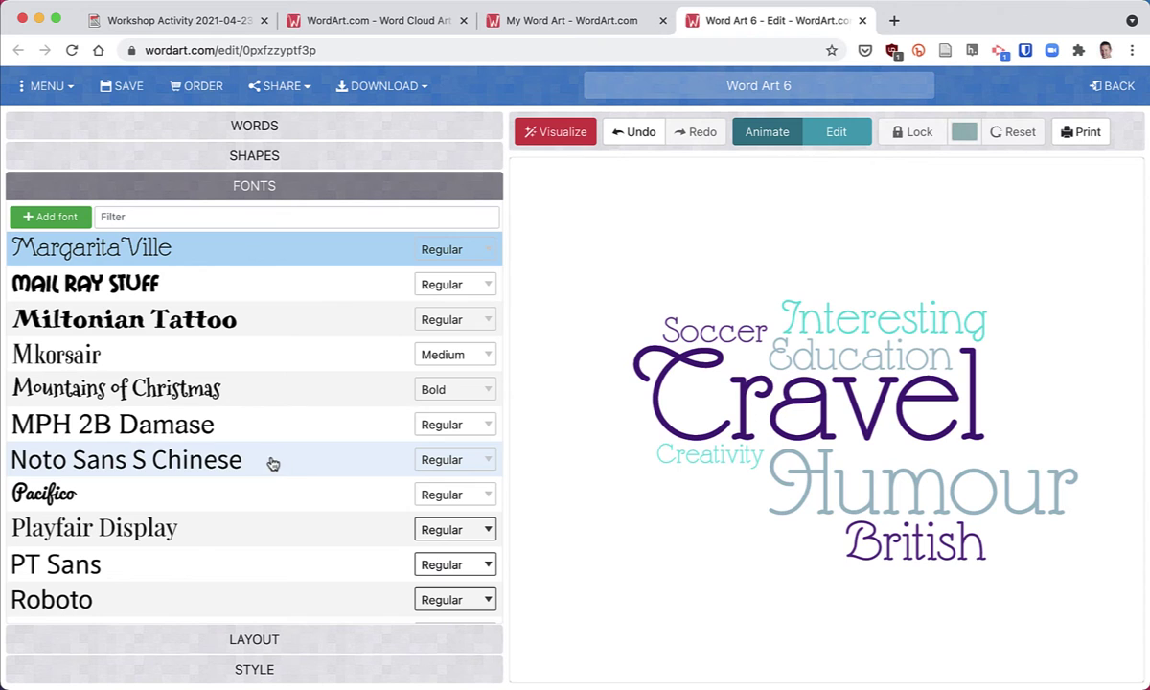
scroll(270, 451, down, 3)
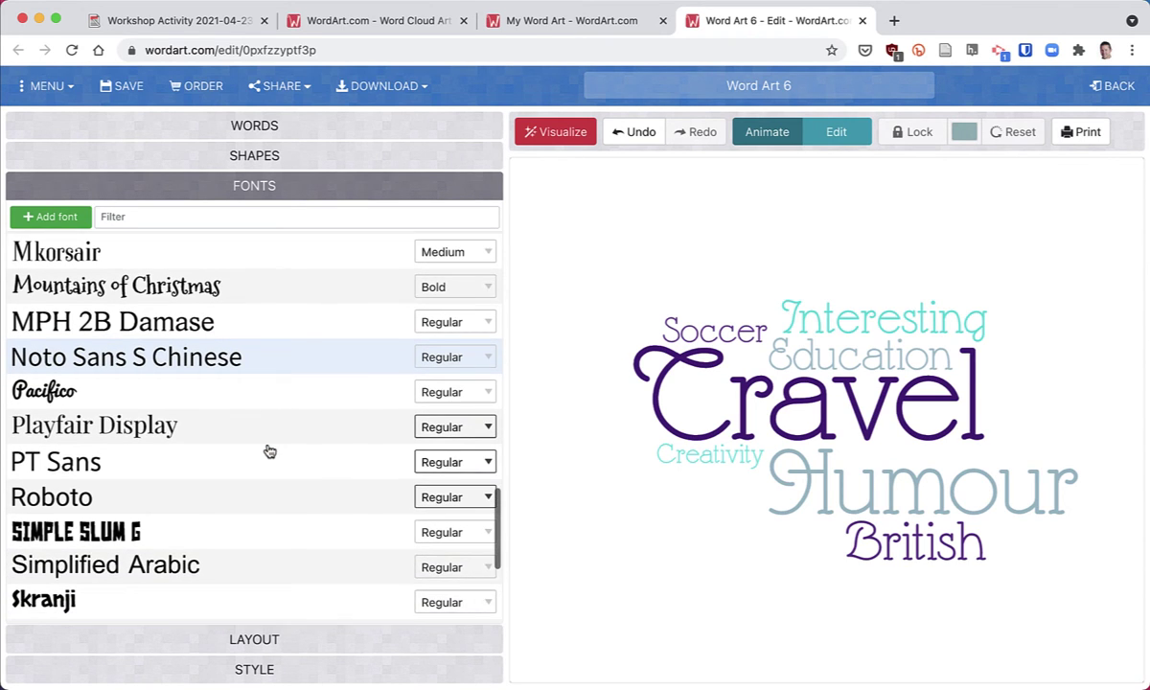
click(111, 495)
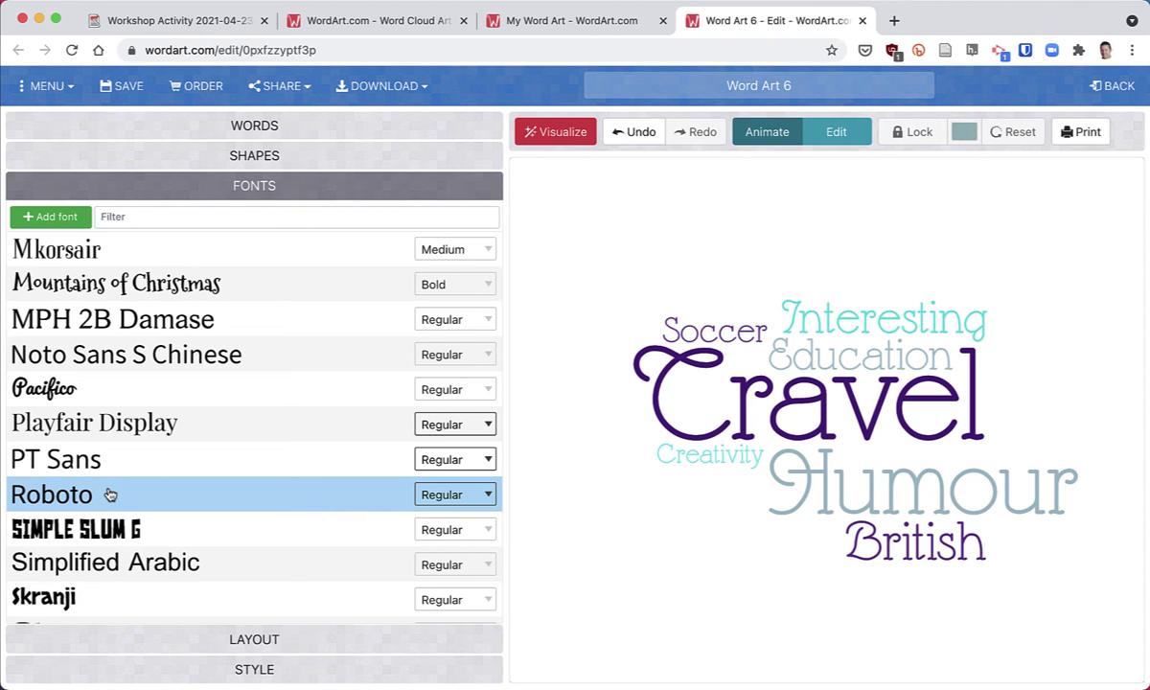
Re-render the Roboto word cloud several times to try fresh layouts
click(561, 142)
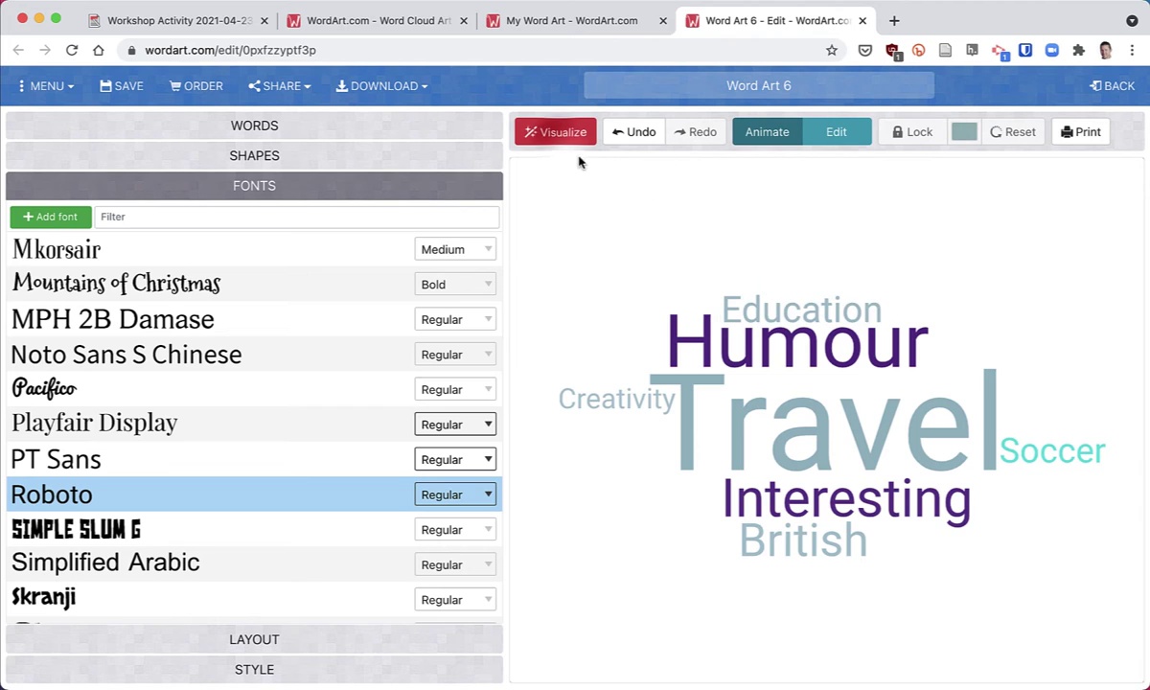
click(560, 146)
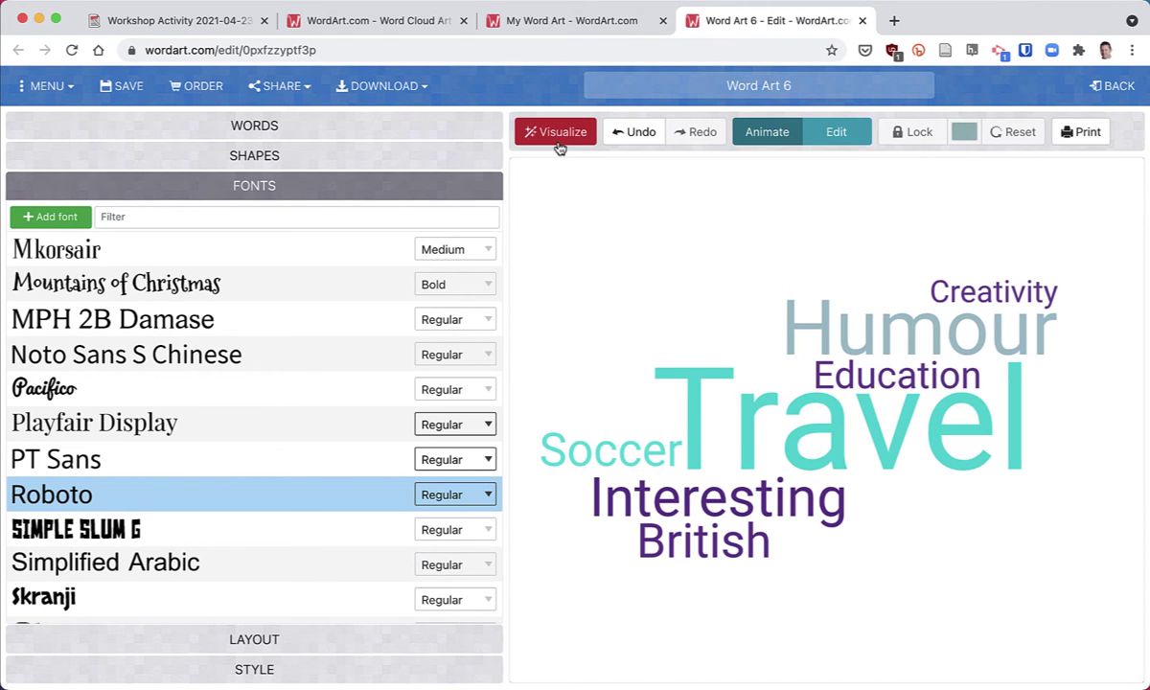
click(563, 133)
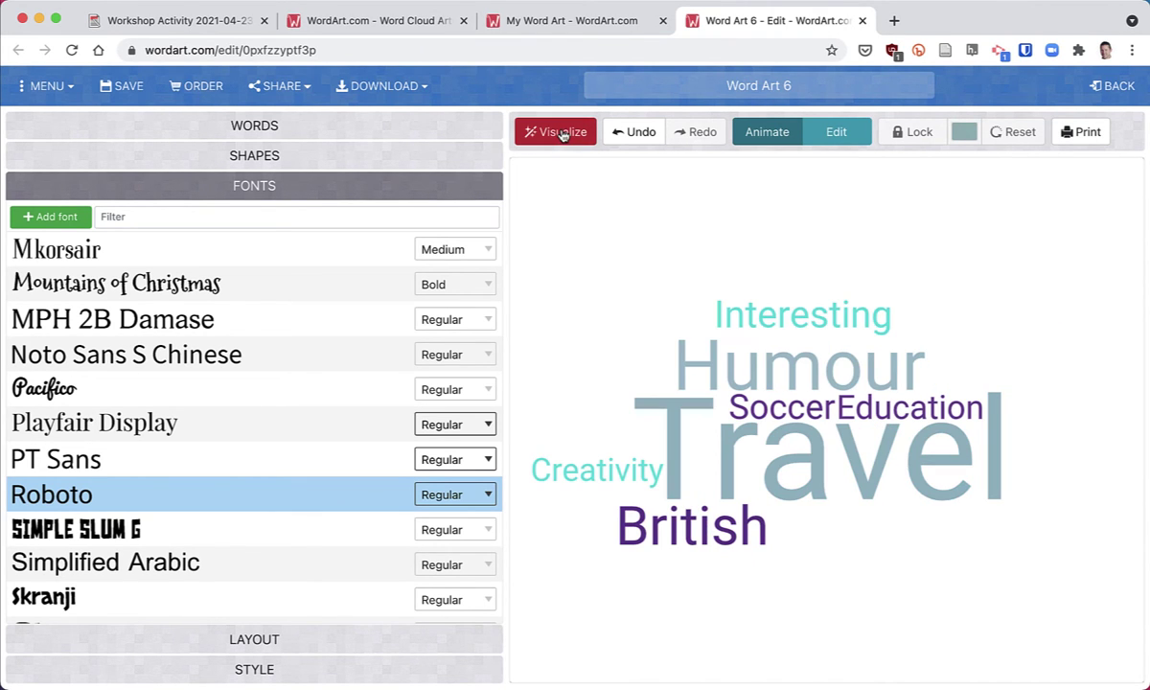
click(562, 134)
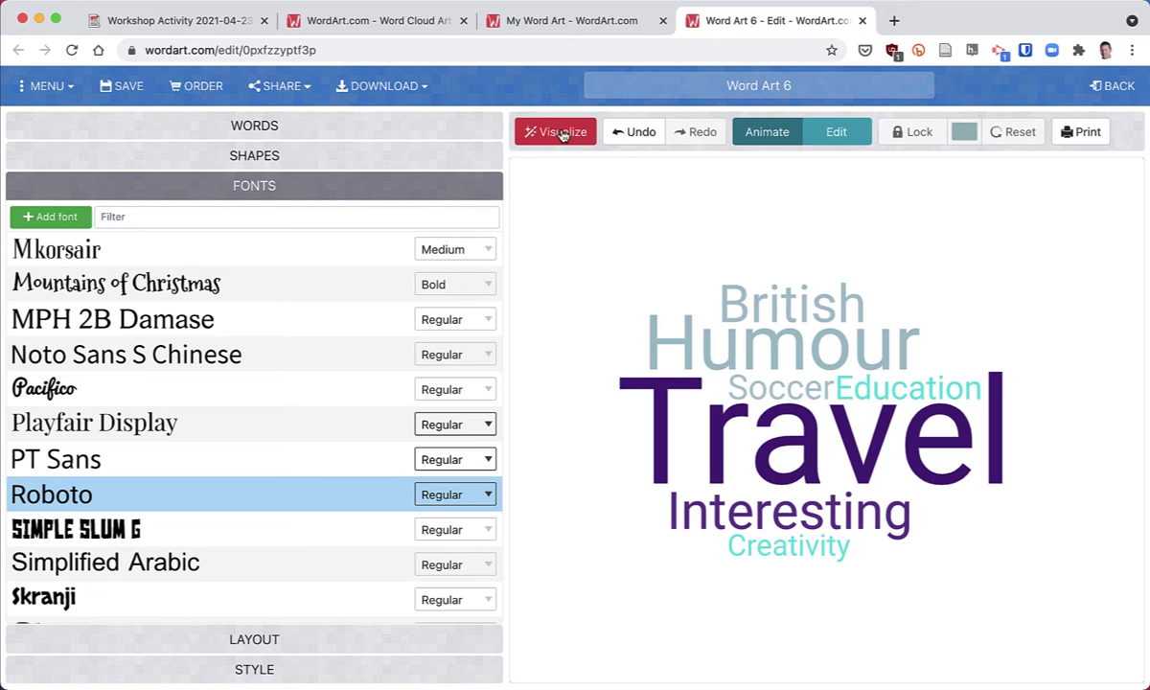
Return to the all_tags (4) highlights sheet in Excel and inspect the quoted passages
click(196, 23)
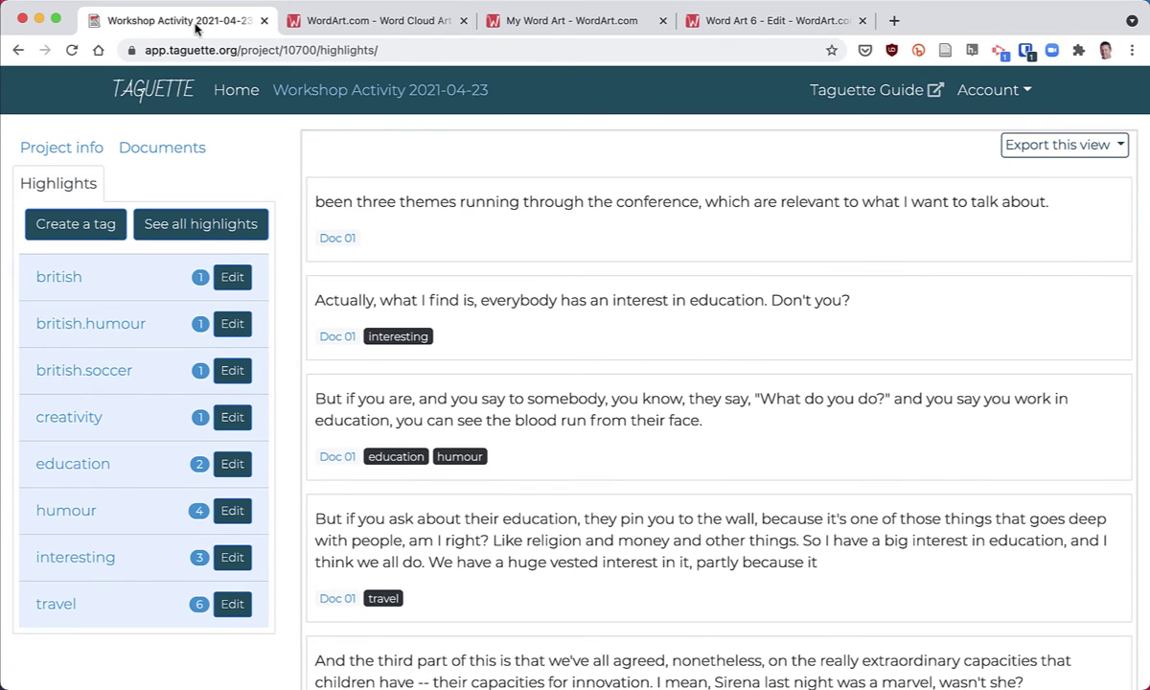
key(super+Tab)
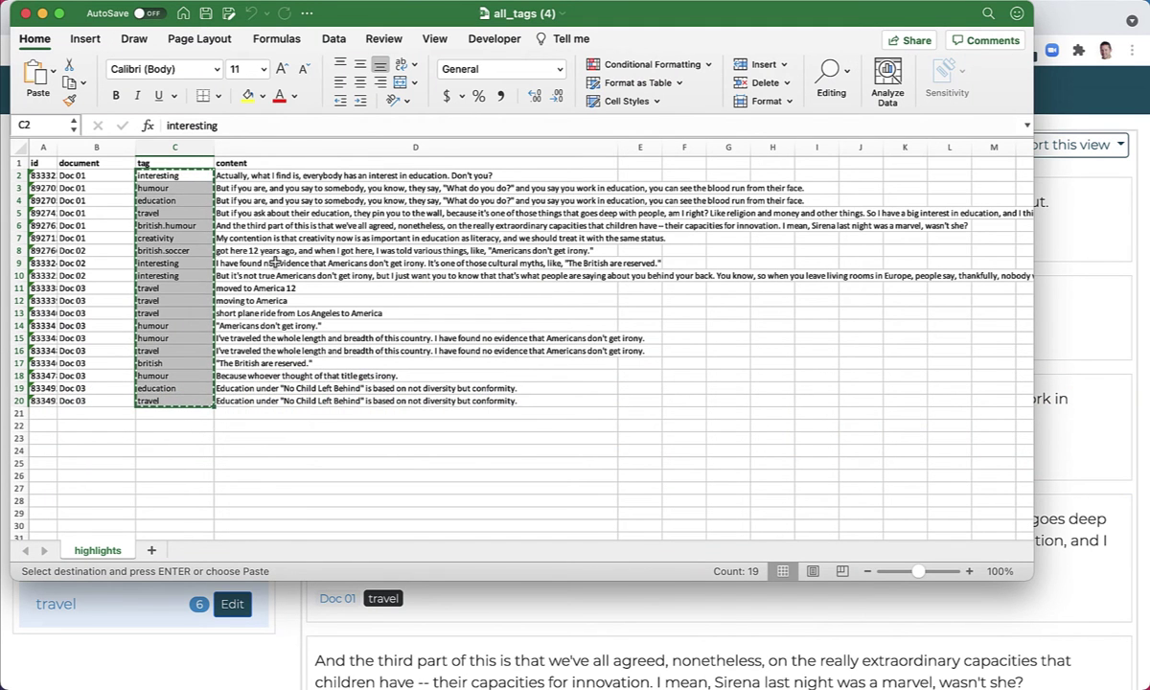
click(275, 262)
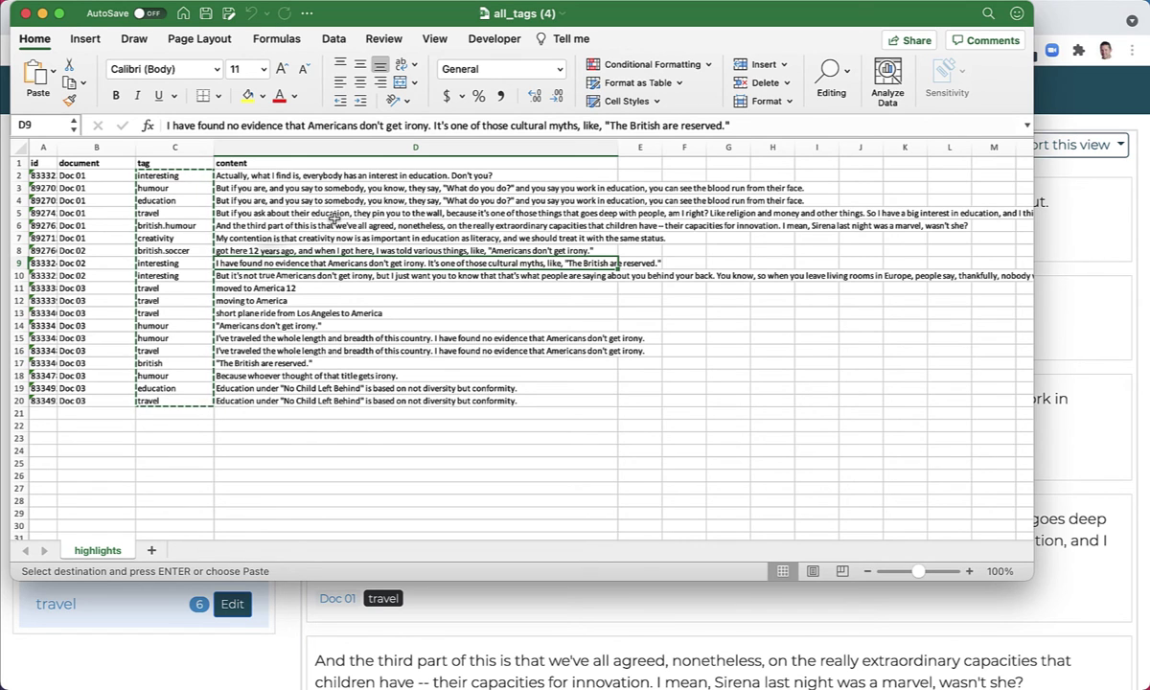
key(Up)
key(Up)
key(Up)
key(Up)
key(Up)
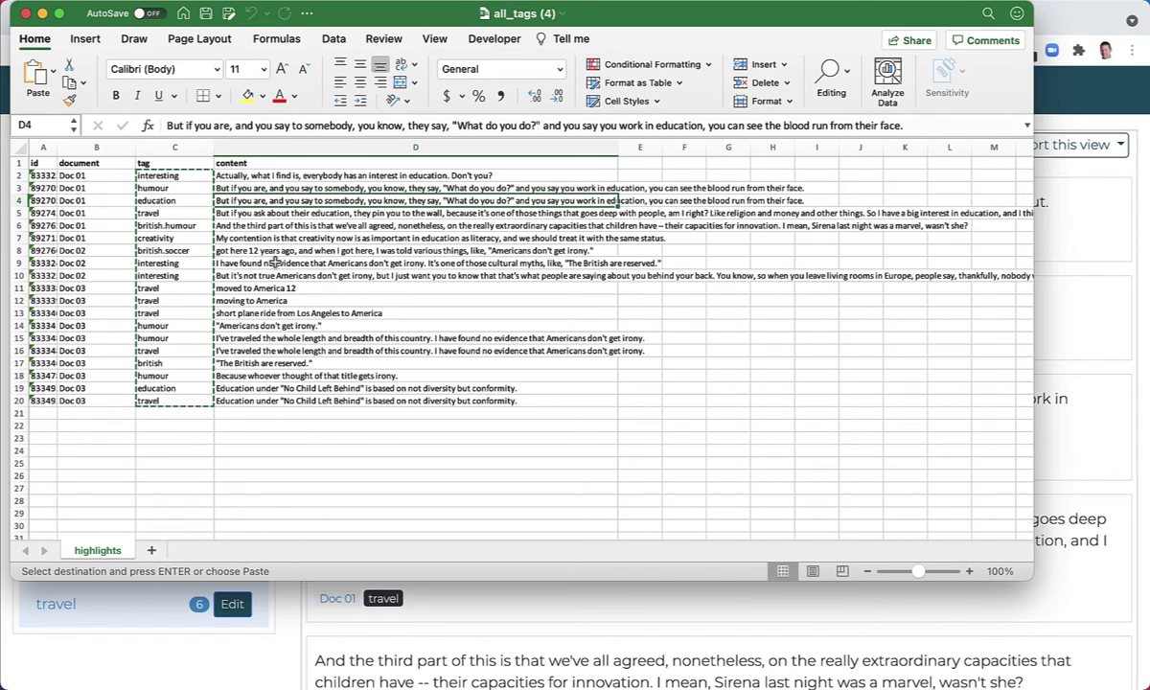
Select the content column from D1 down to D20
click(341, 188)
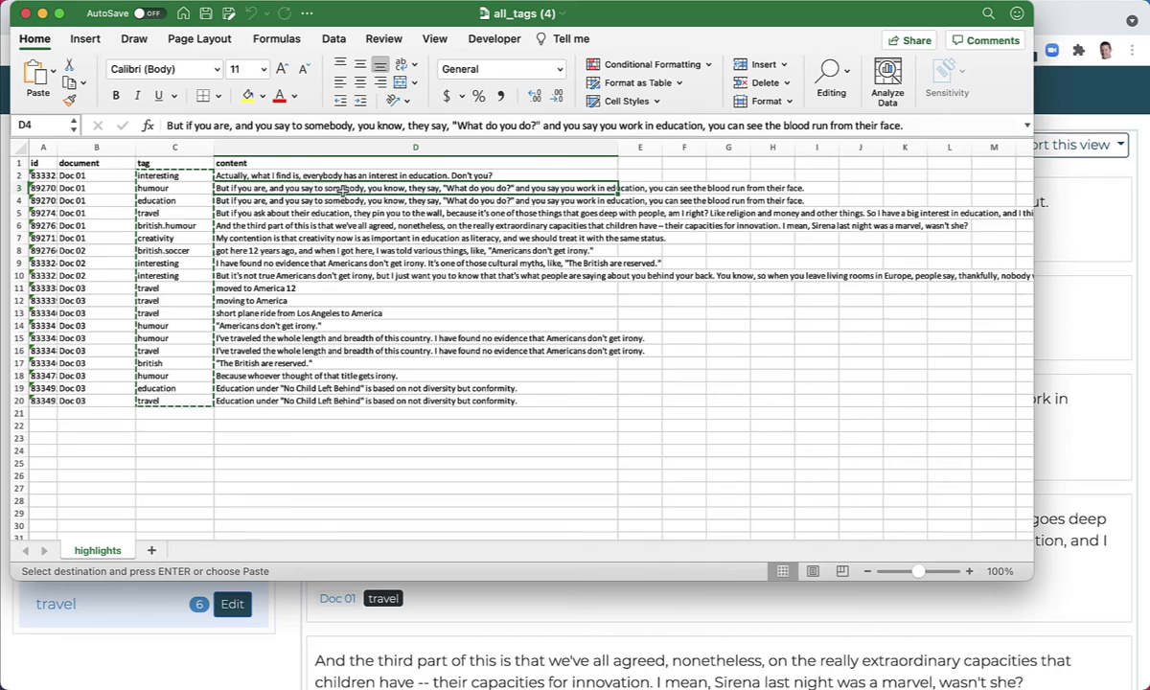
key(shift+Down)
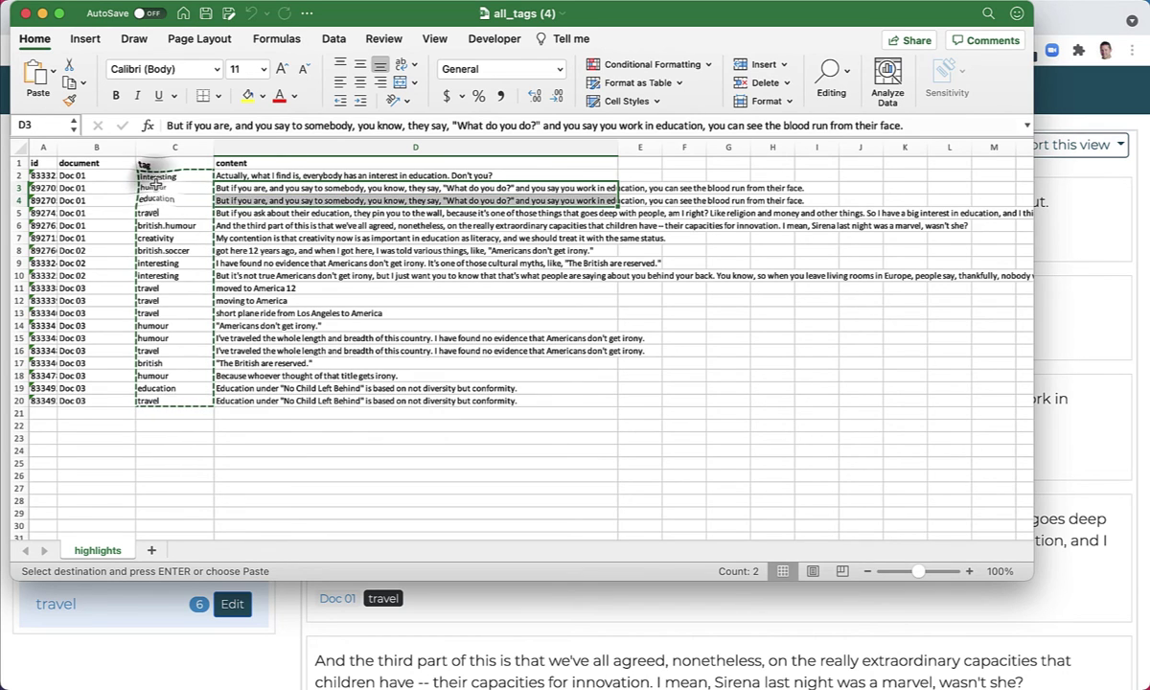
drag(151, 184, 235, 203)
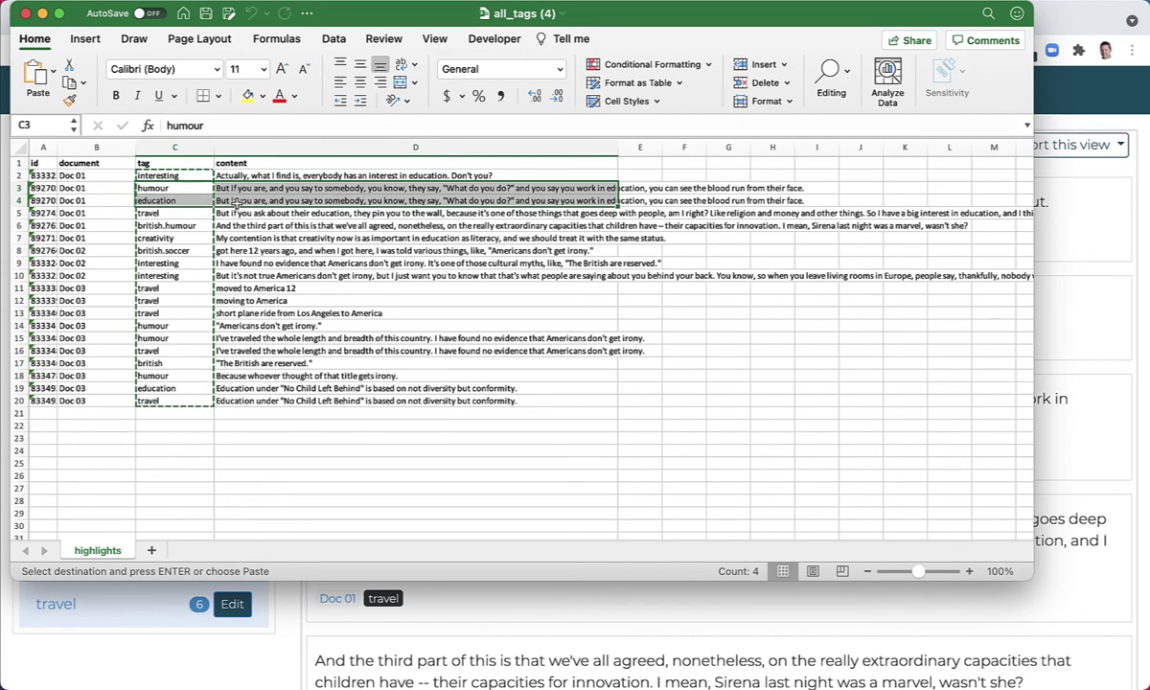
drag(418, 200, 445, 213)
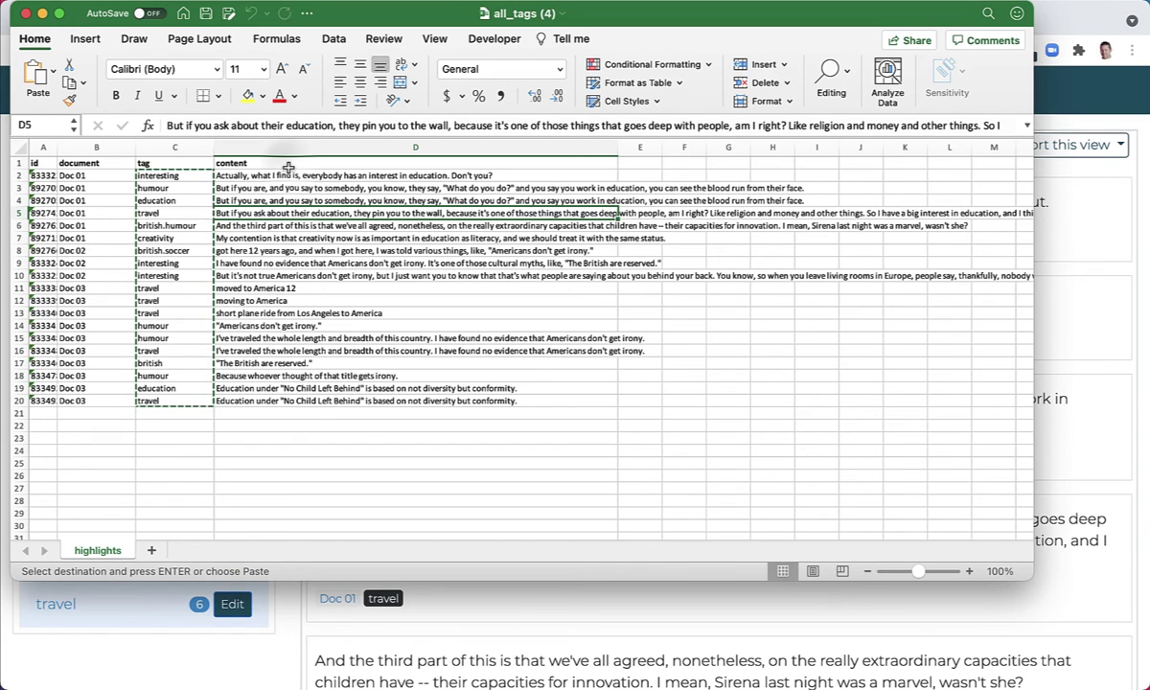
drag(289, 169, 324, 393)
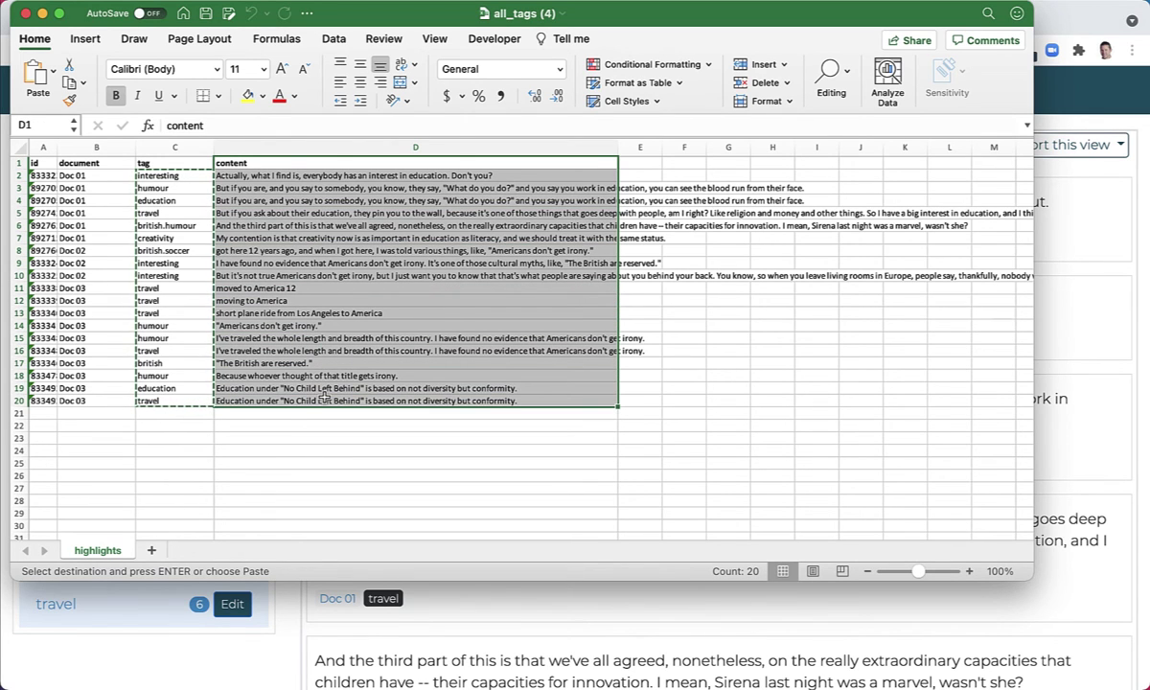
Insert a PivotTable of D1:D20 on a new sheet with content as the Rows field
click(85, 40)
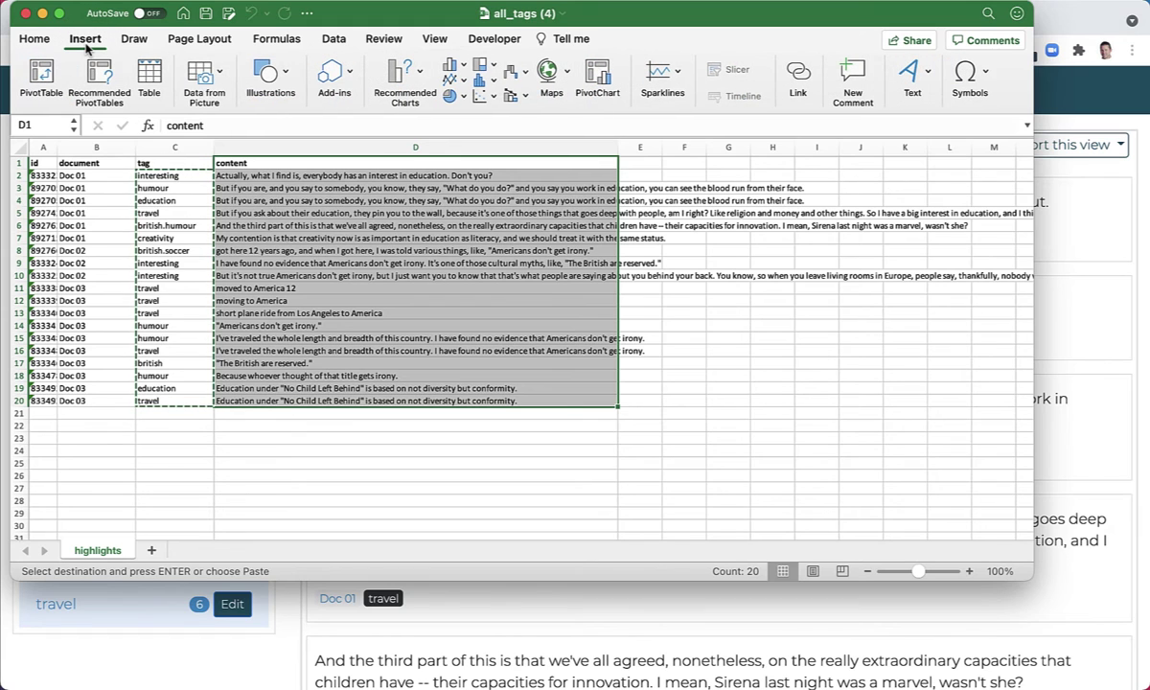
click(41, 74)
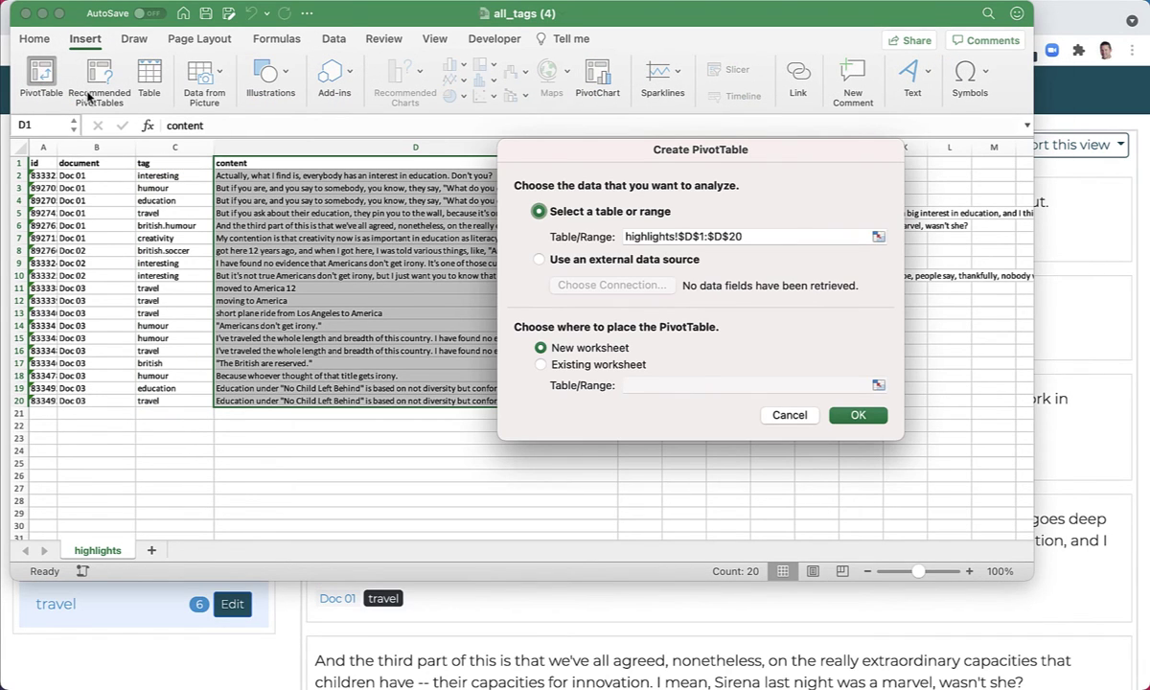
click(849, 414)
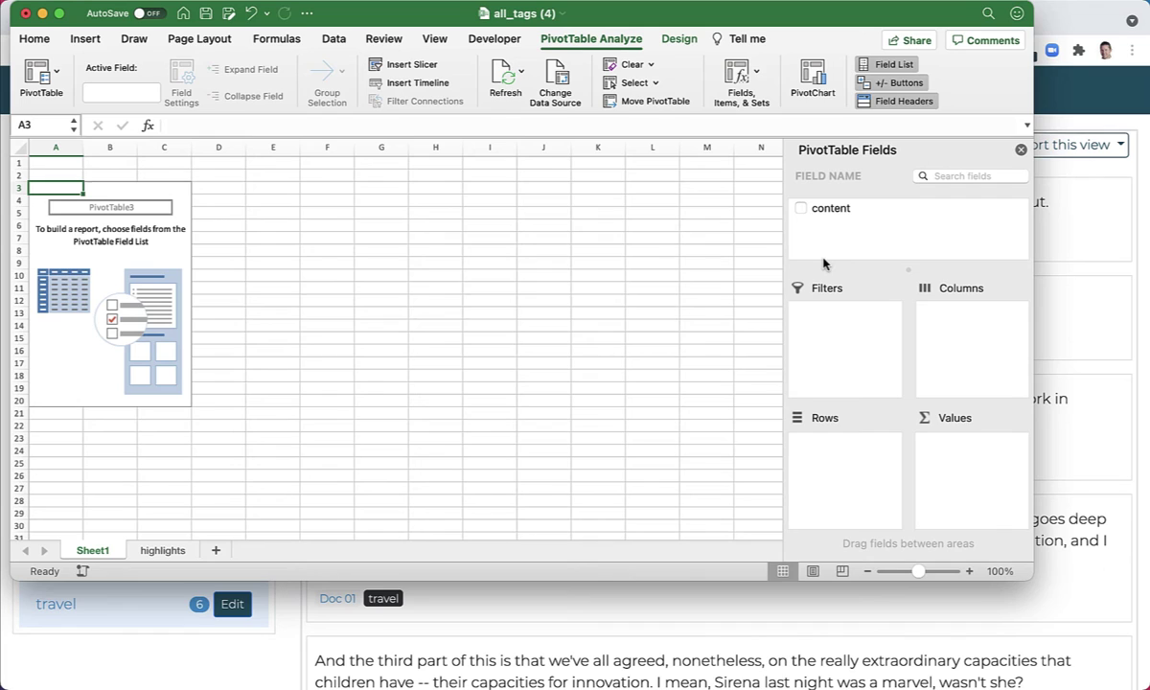
click(801, 209)
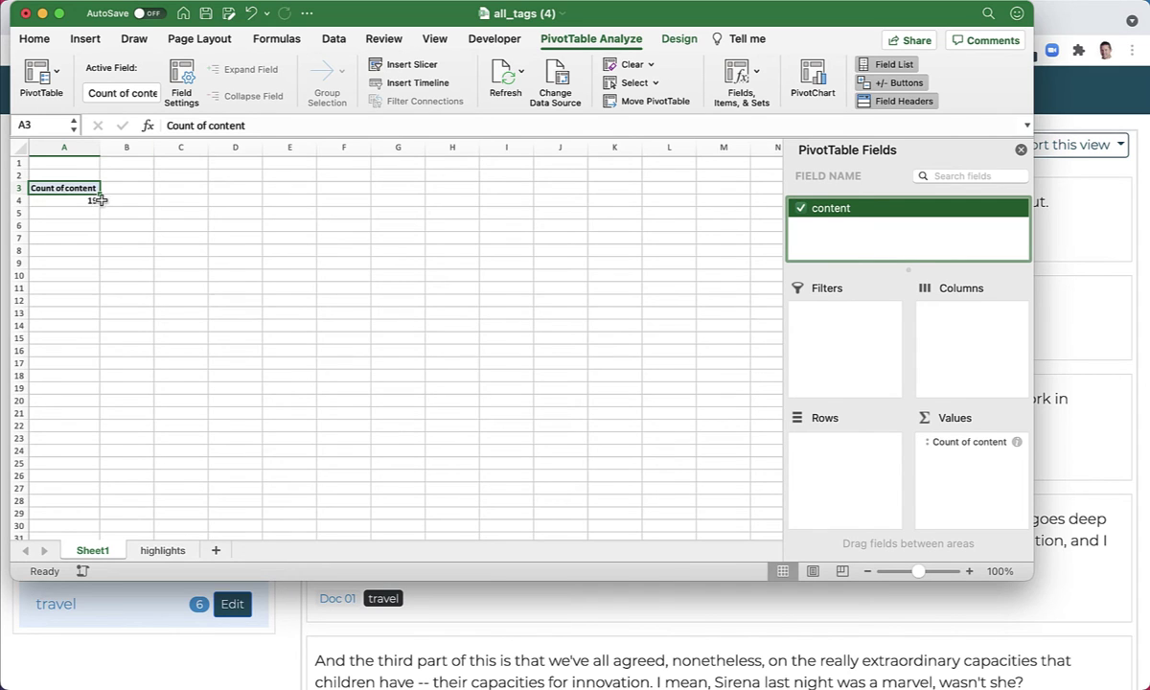
drag(834, 208, 849, 463)
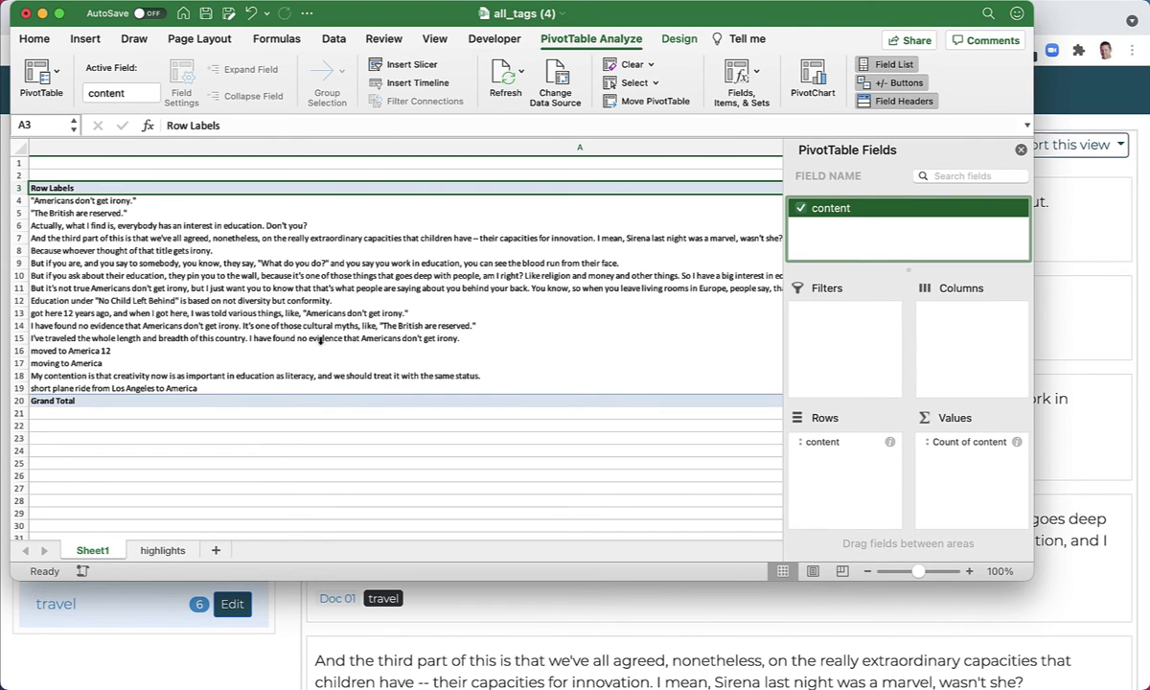
Copy the 16 unique passages in A4:A19
drag(48, 200, 84, 389)
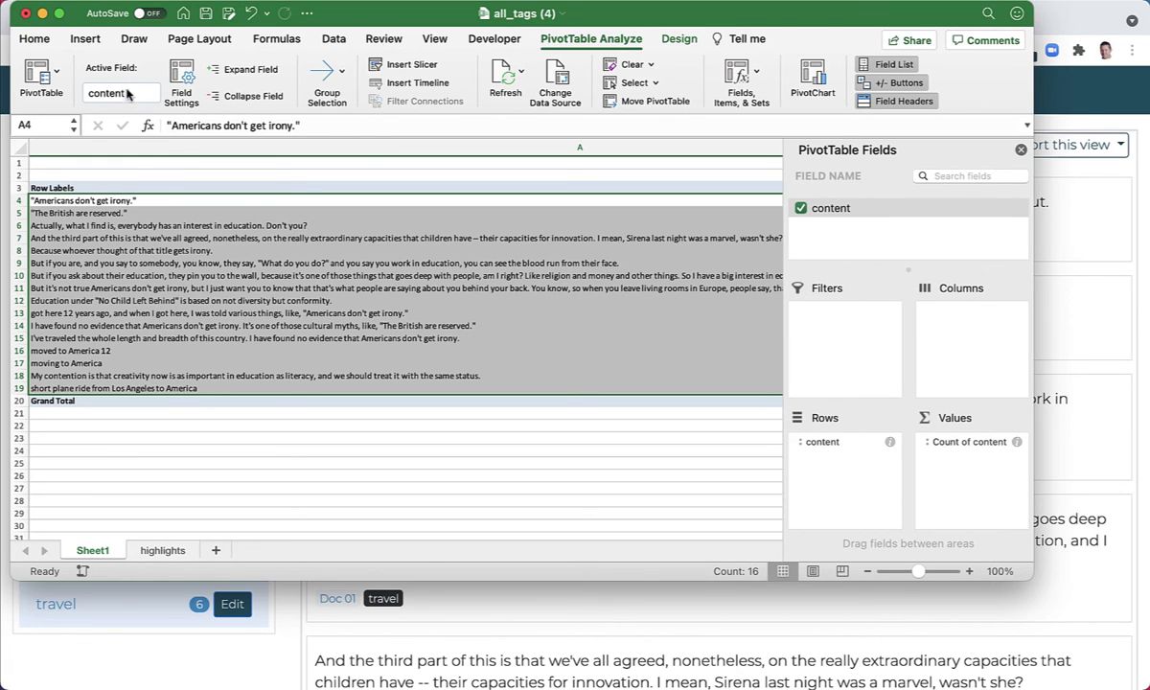
click(137, 5)
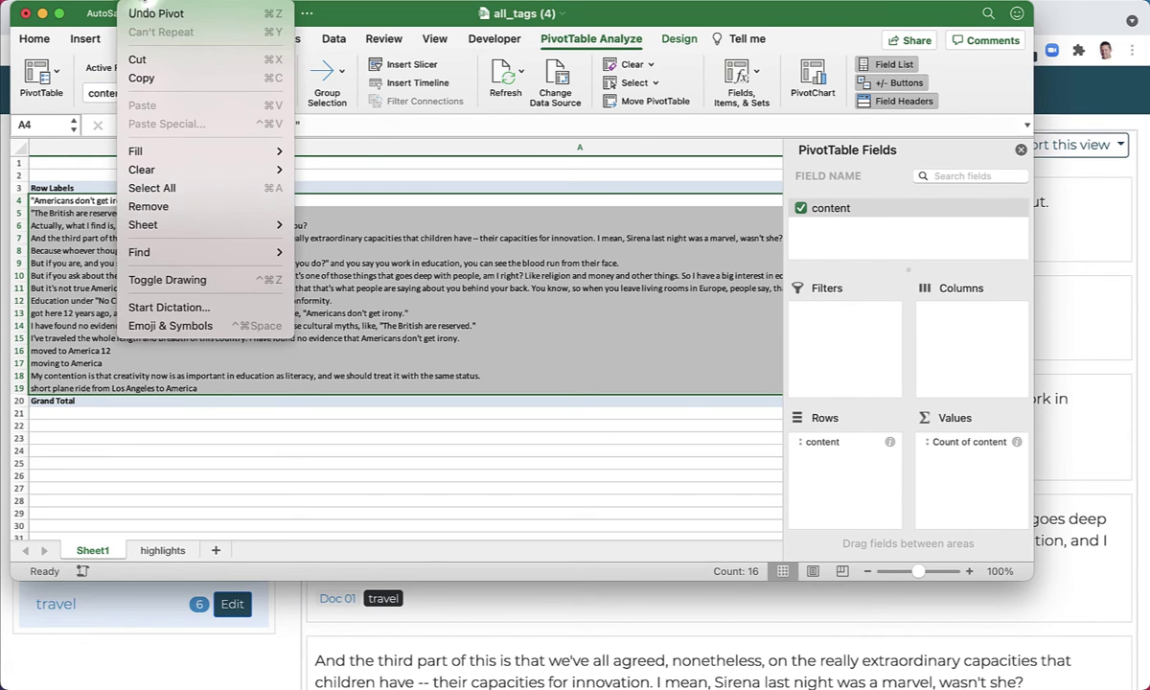
click(173, 85)
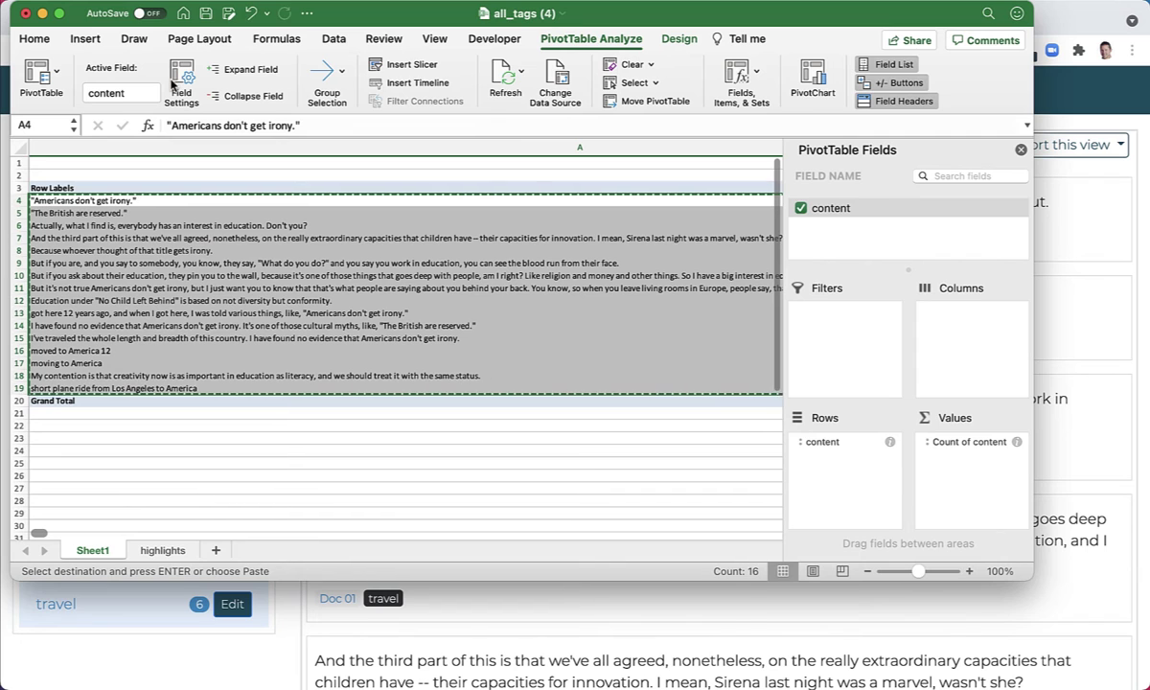
Back in the browser, start a new blank word art on WordArt.com
key(super+Tab)
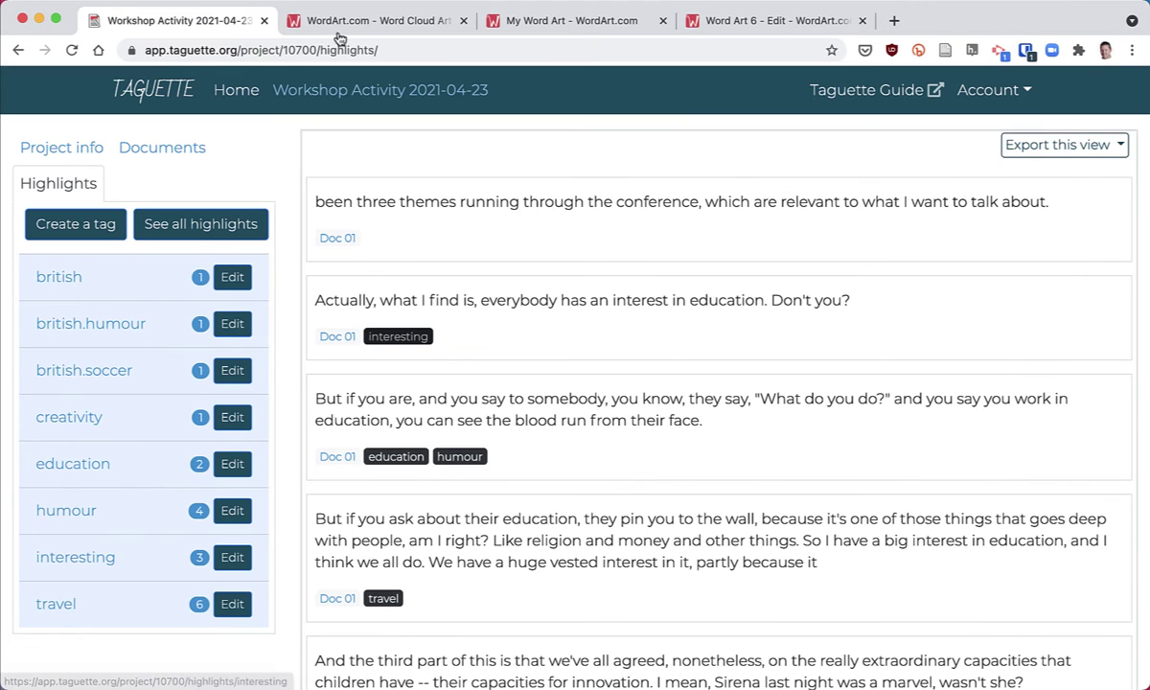
click(400, 20)
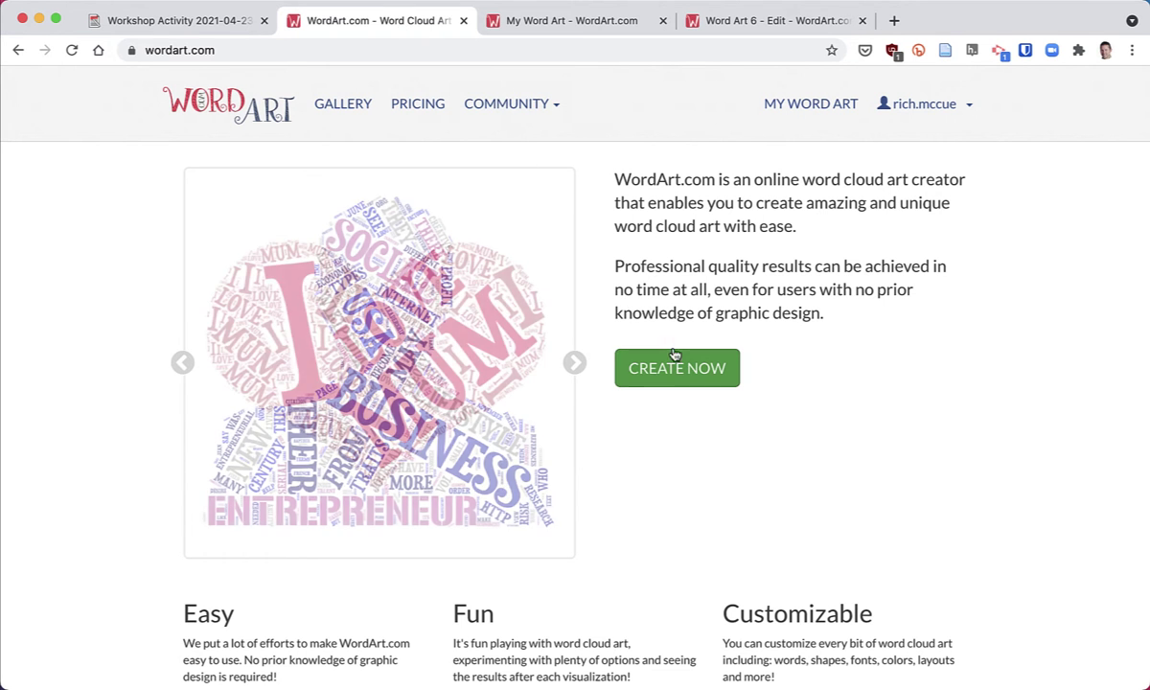
click(678, 368)
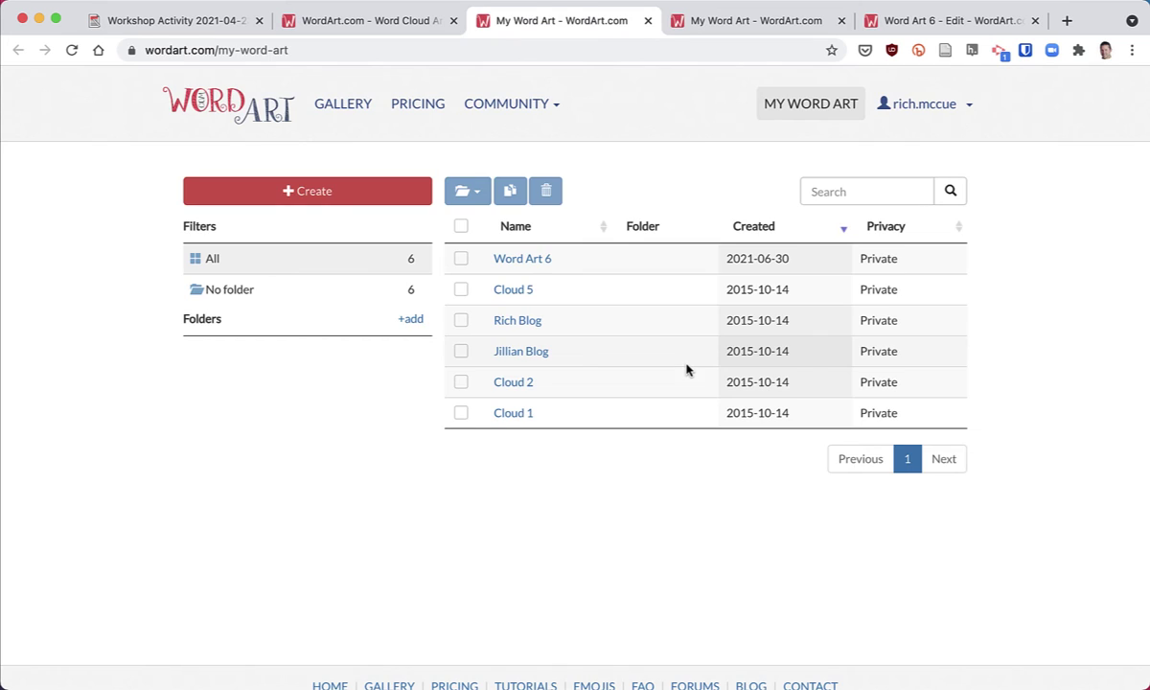
click(340, 193)
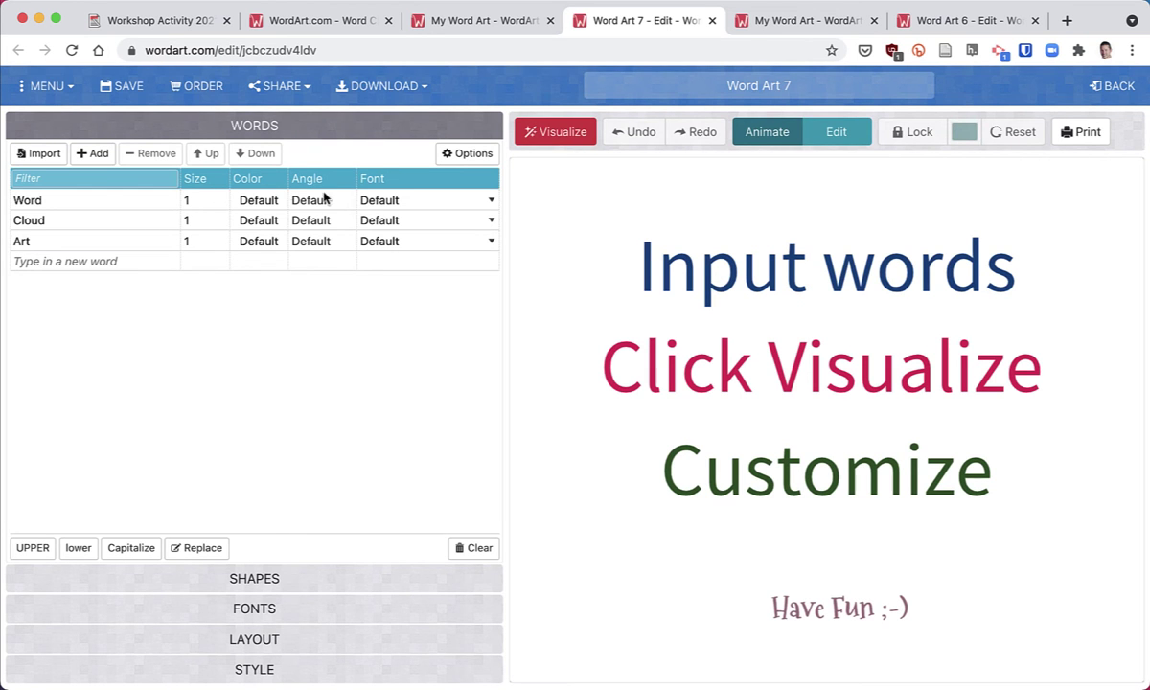
Paste the copied highlight passages into Import and import them as words, led by Irony, Education and Americans
click(43, 153)
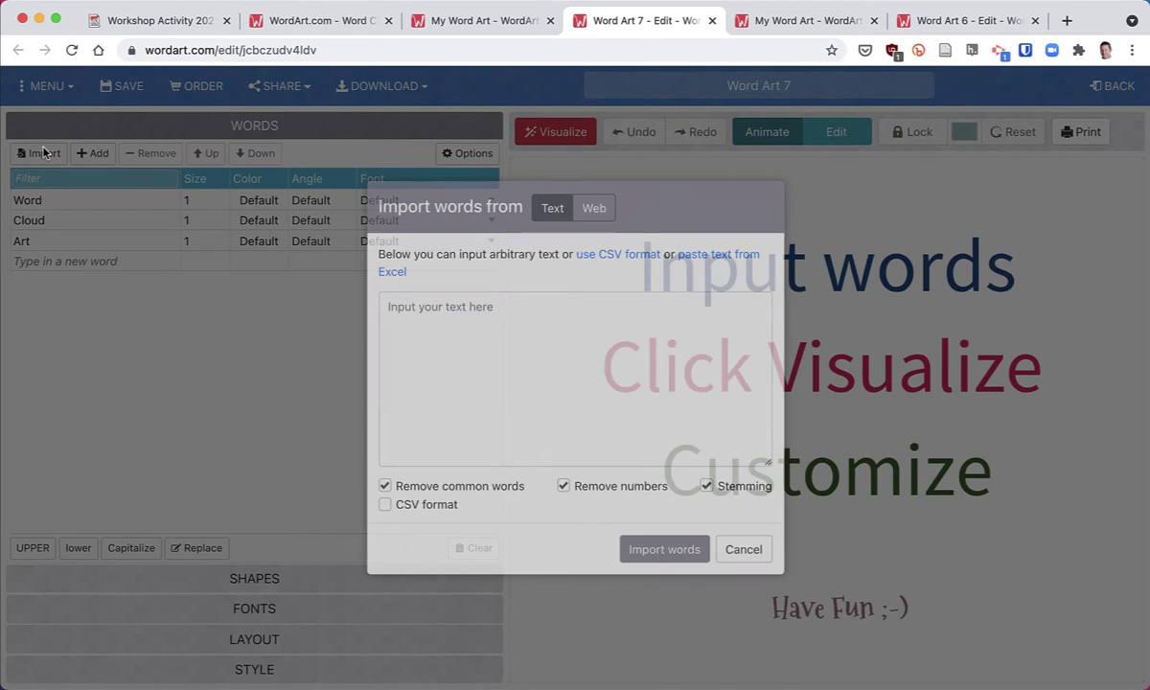
click(381, 305)
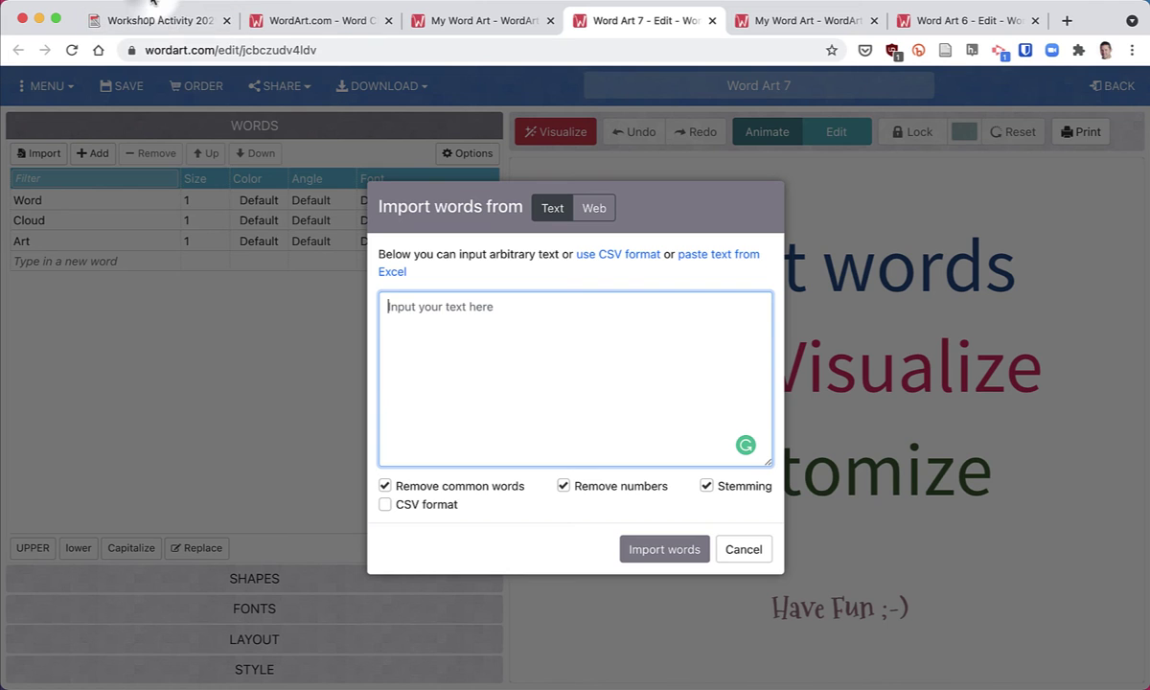
click(154, 8)
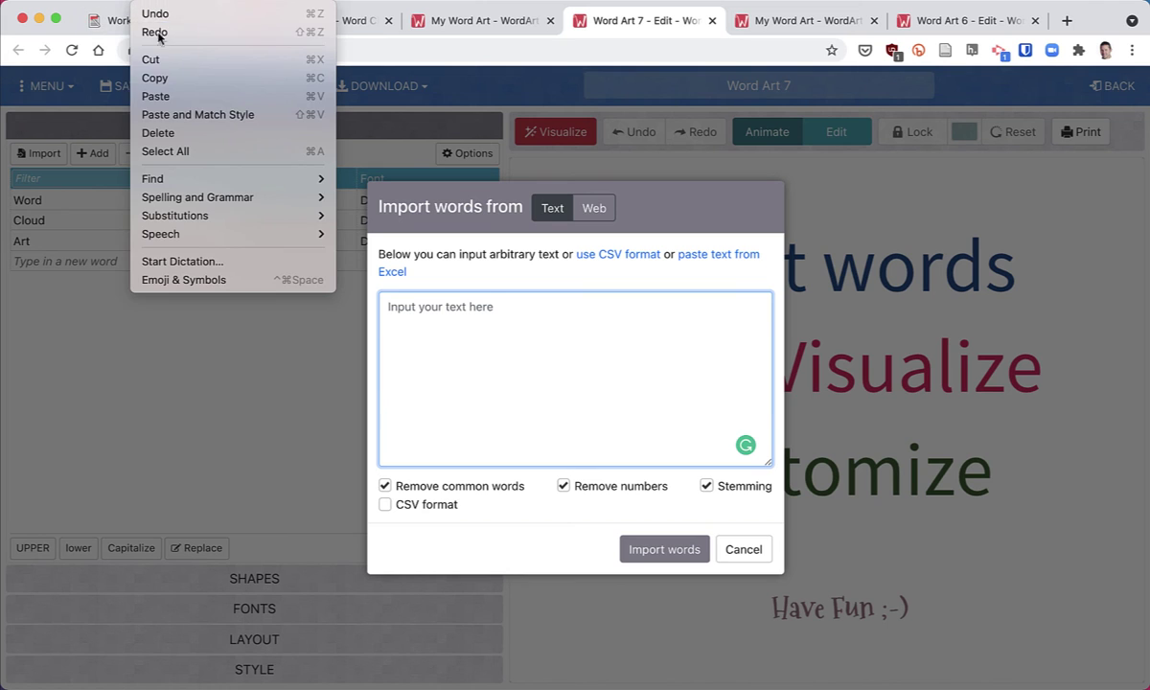
click(156, 96)
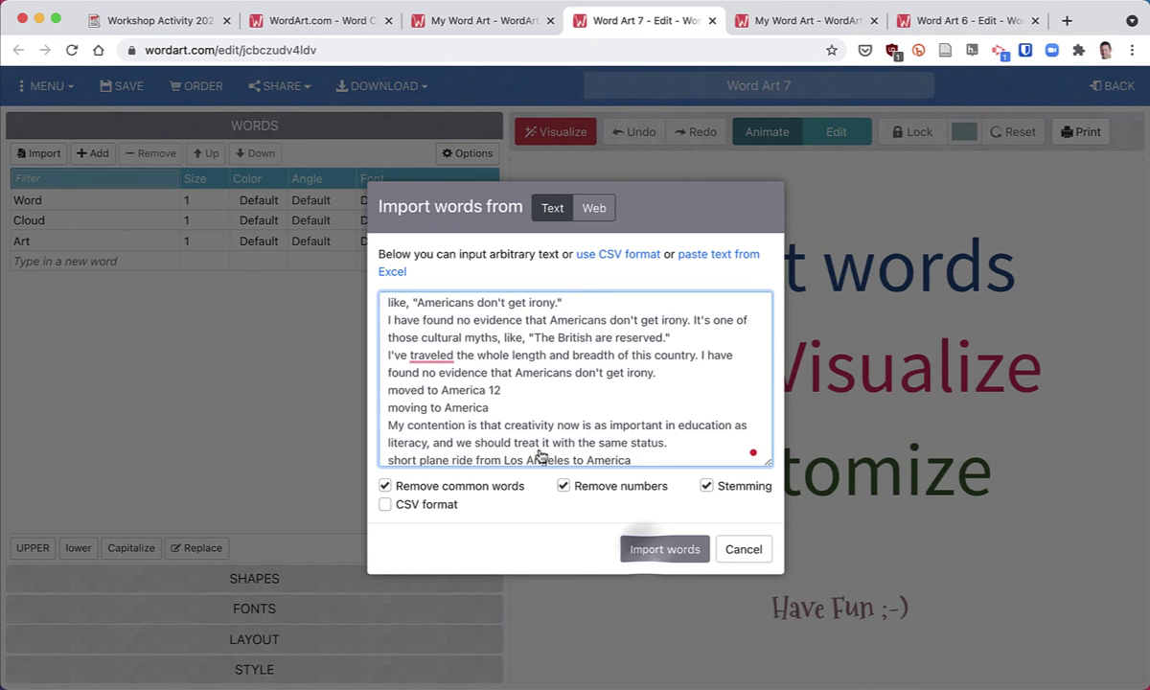
click(647, 552)
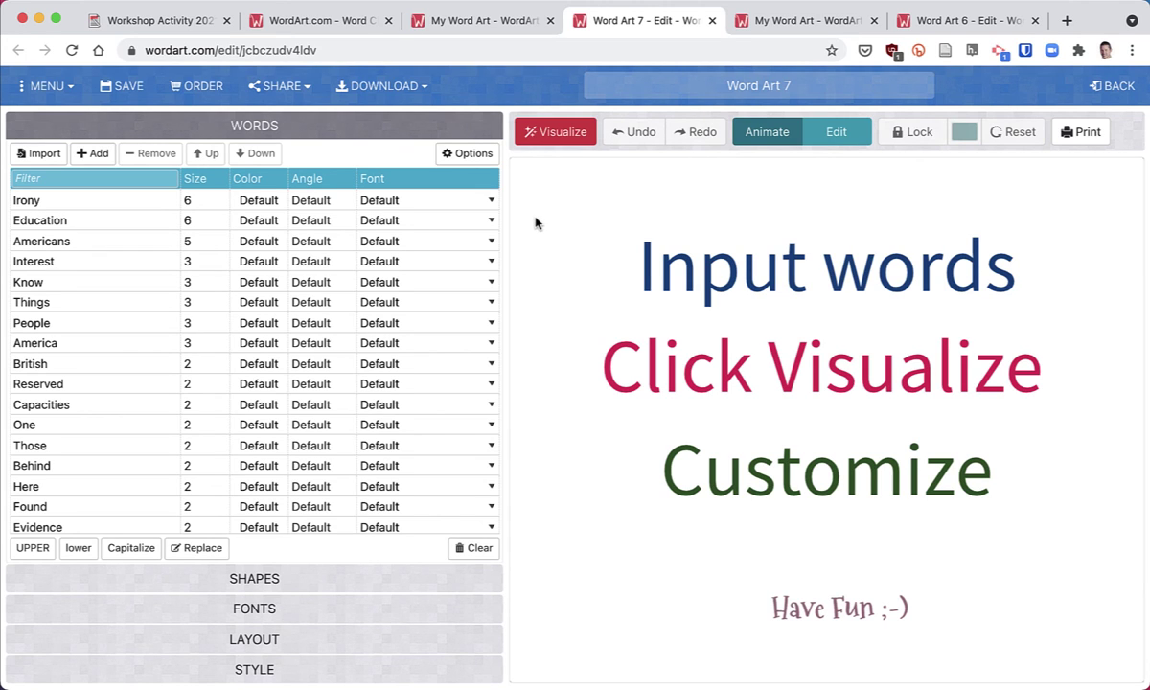
Set the word list's Repeat option to None and visualize the cloud, with Irony and Education largest
click(458, 155)
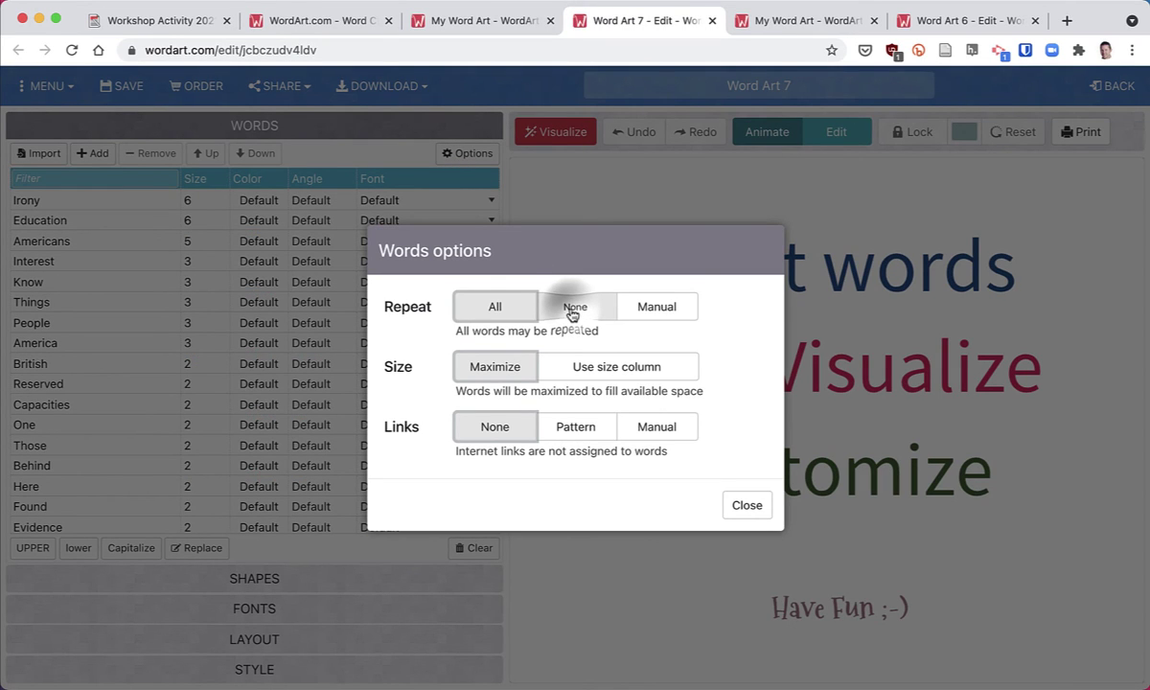
click(576, 318)
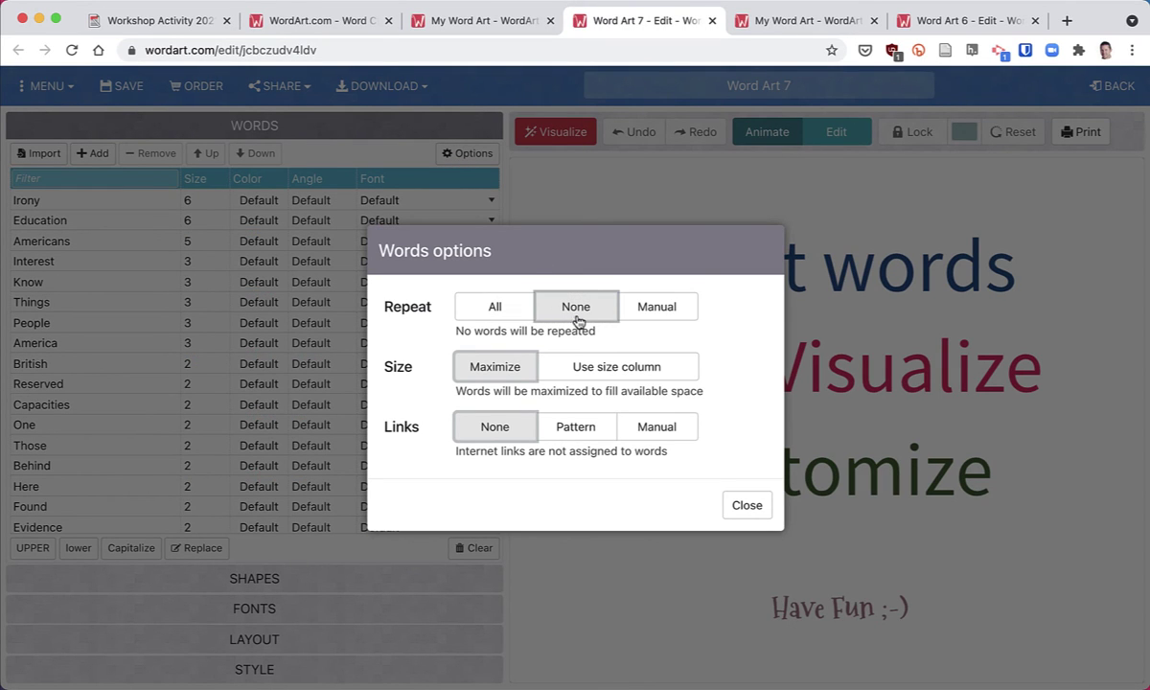
click(749, 507)
click(548, 135)
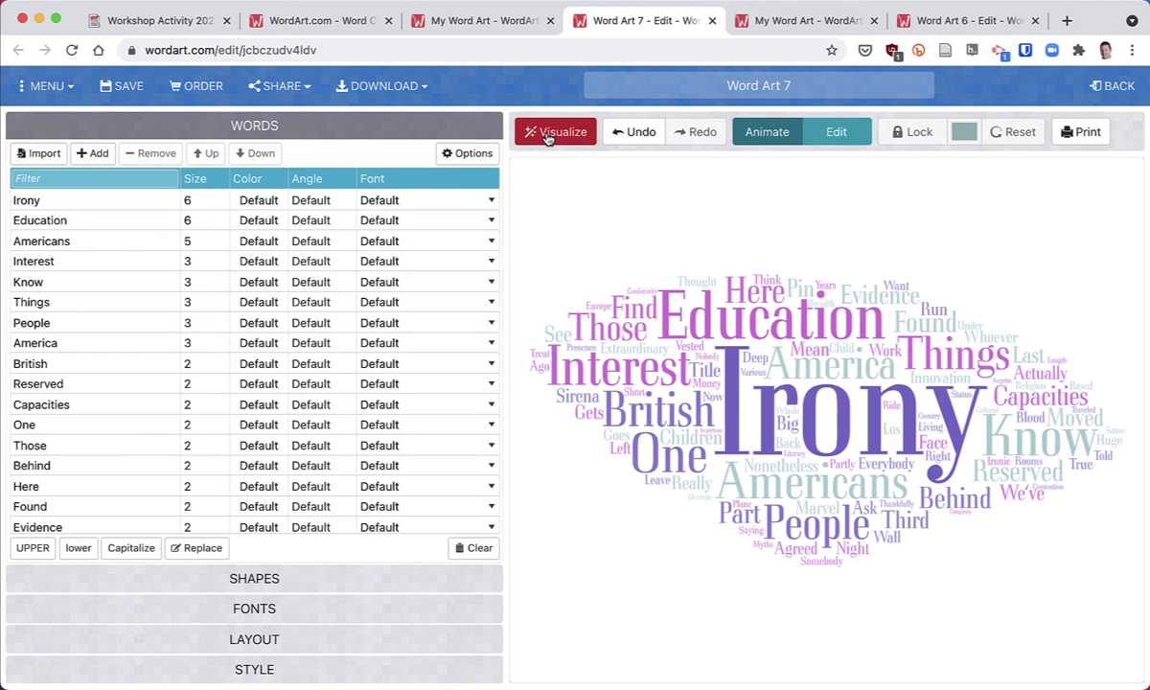
Apply the red heart shape to Word Art 7 and re-render the cloud
click(243, 580)
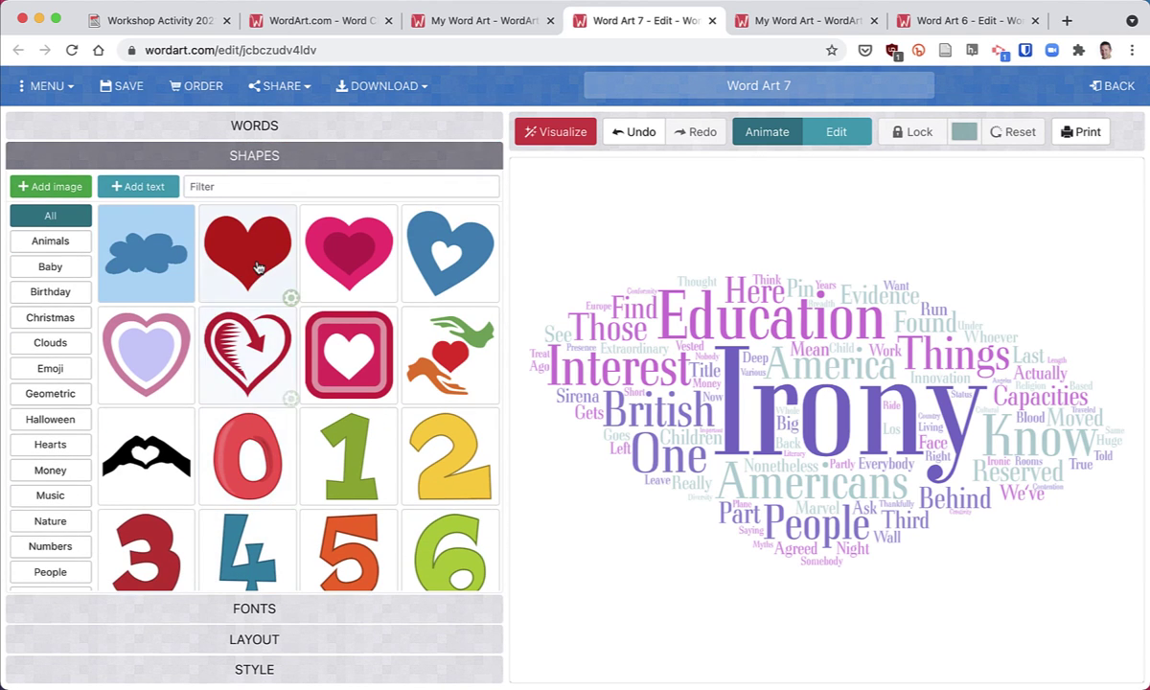
click(257, 268)
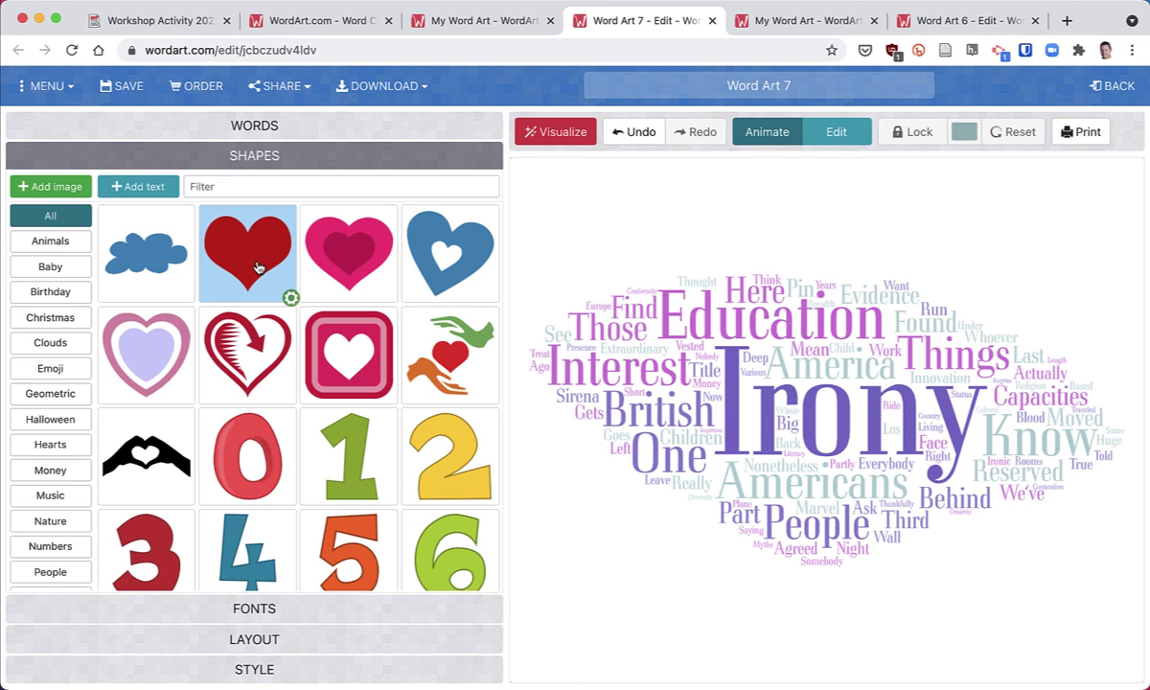
click(556, 134)
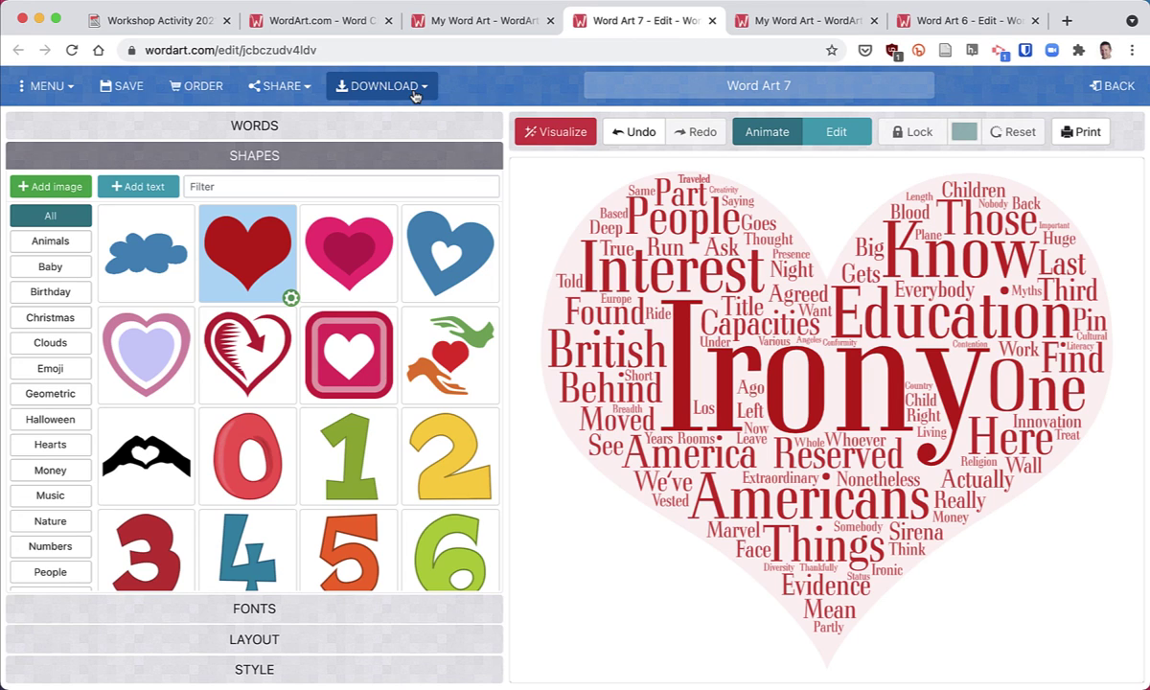
Download the heart cloud as a standard PNG named test-word-cloud.png in Downloads and open it
click(414, 92)
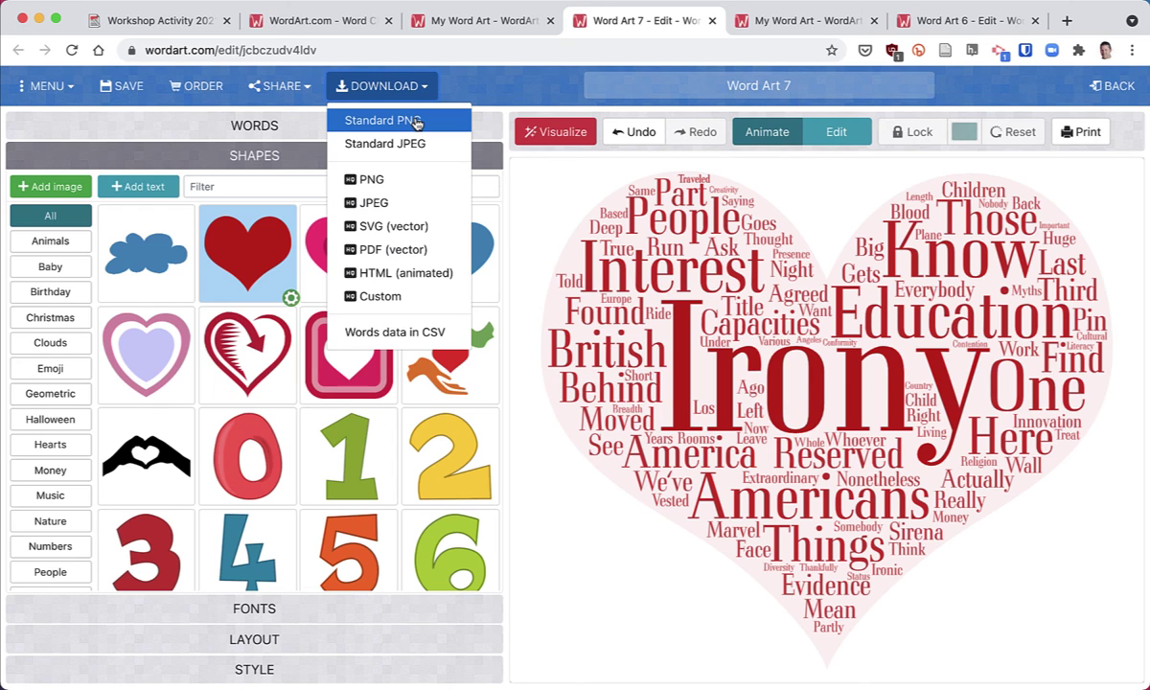
click(416, 122)
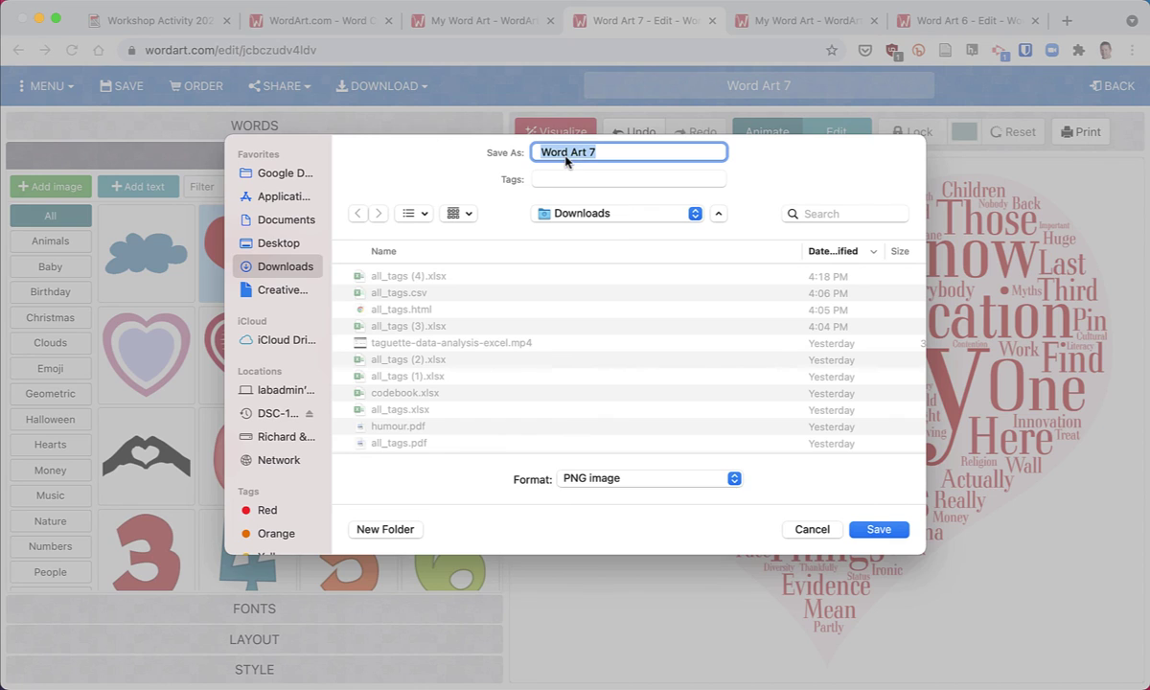
text(test-word-cloud)
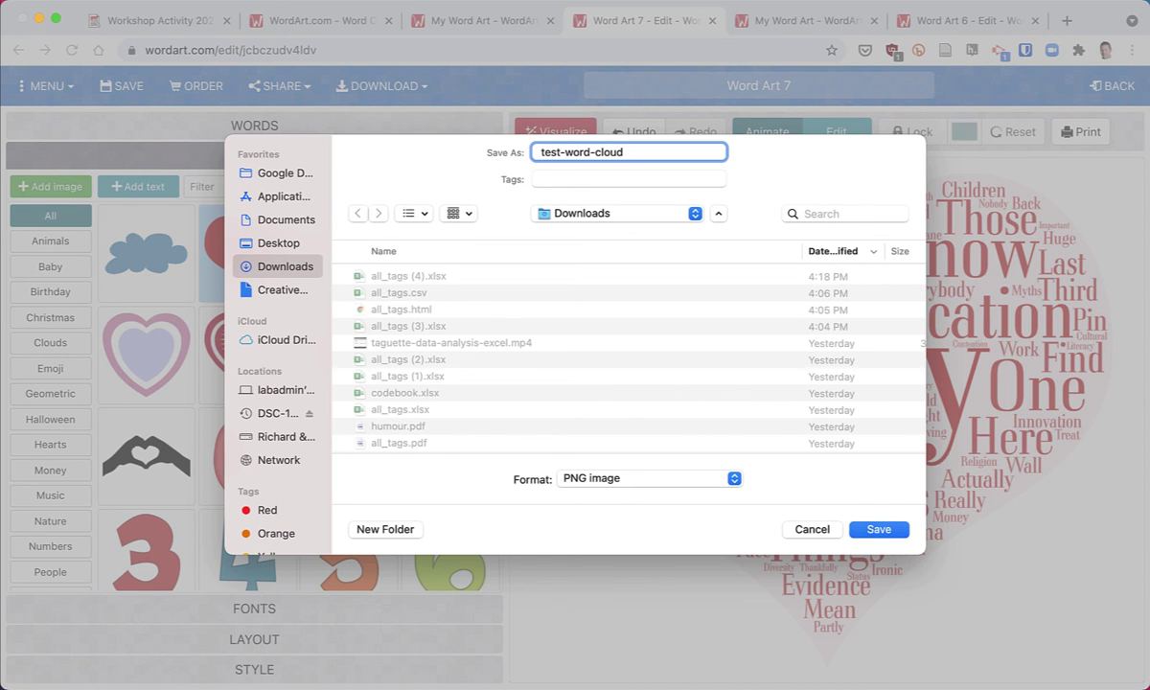
click(879, 529)
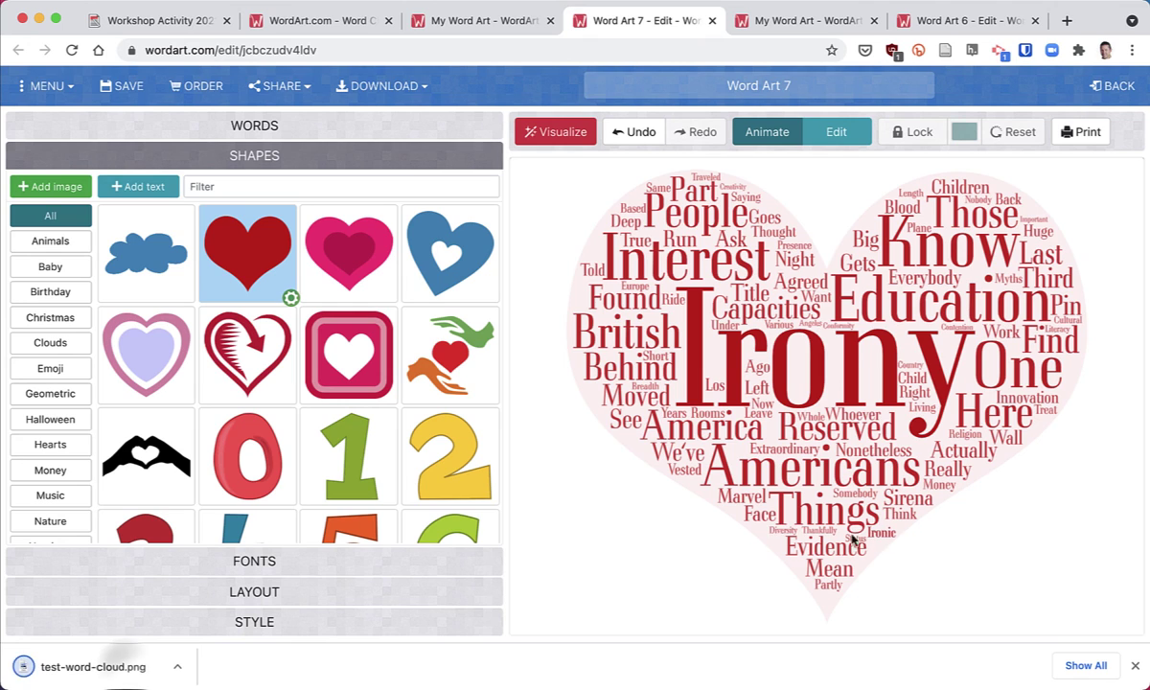
click(126, 669)
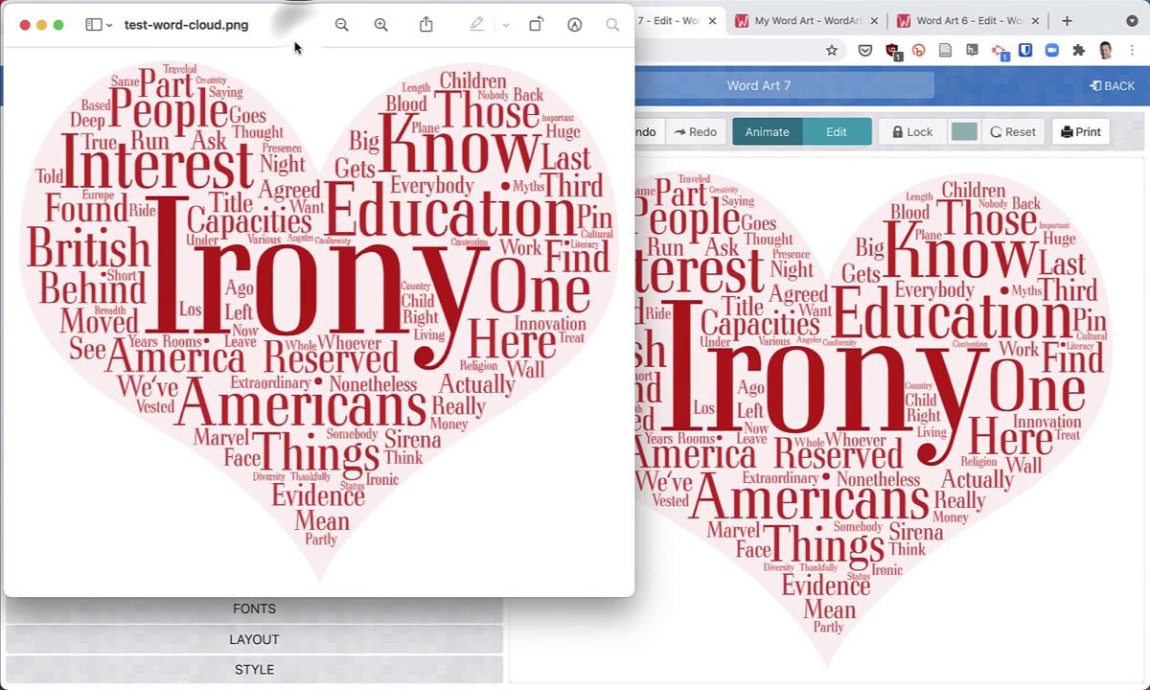
Review the image, then return to Taguette's Workshop Activity 2021-04-23 highlights page in Chrome
drag(292, 34, 534, 79)
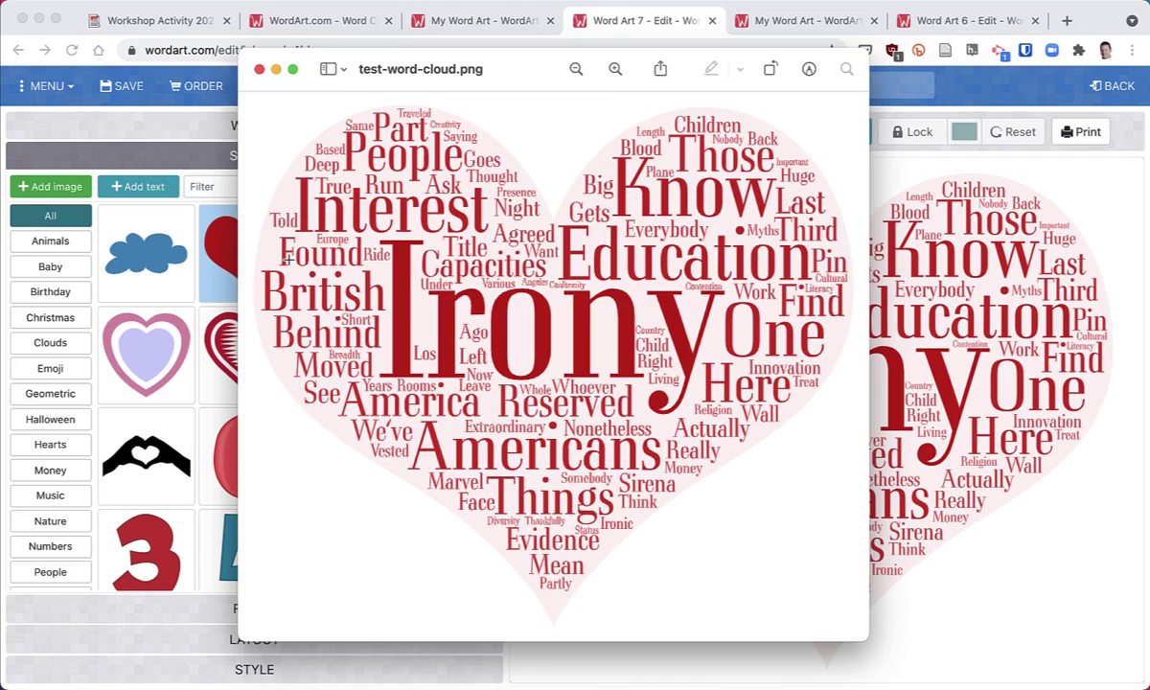
key(ctrl+Up)
click(824, 547)
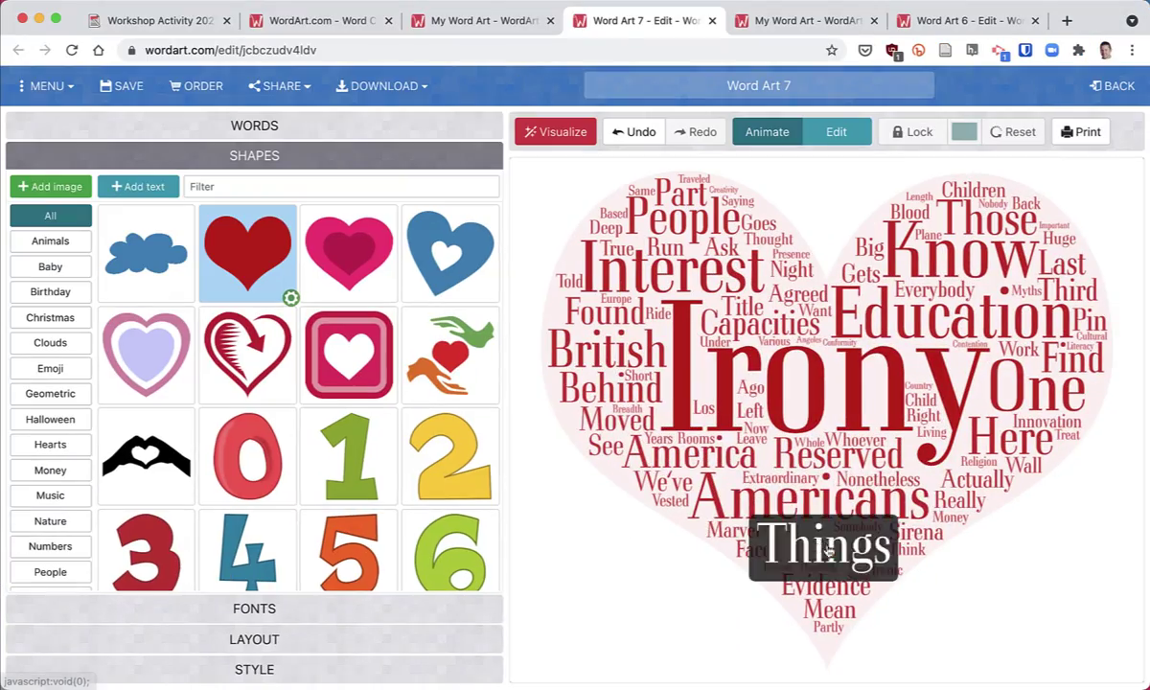
click(169, 31)
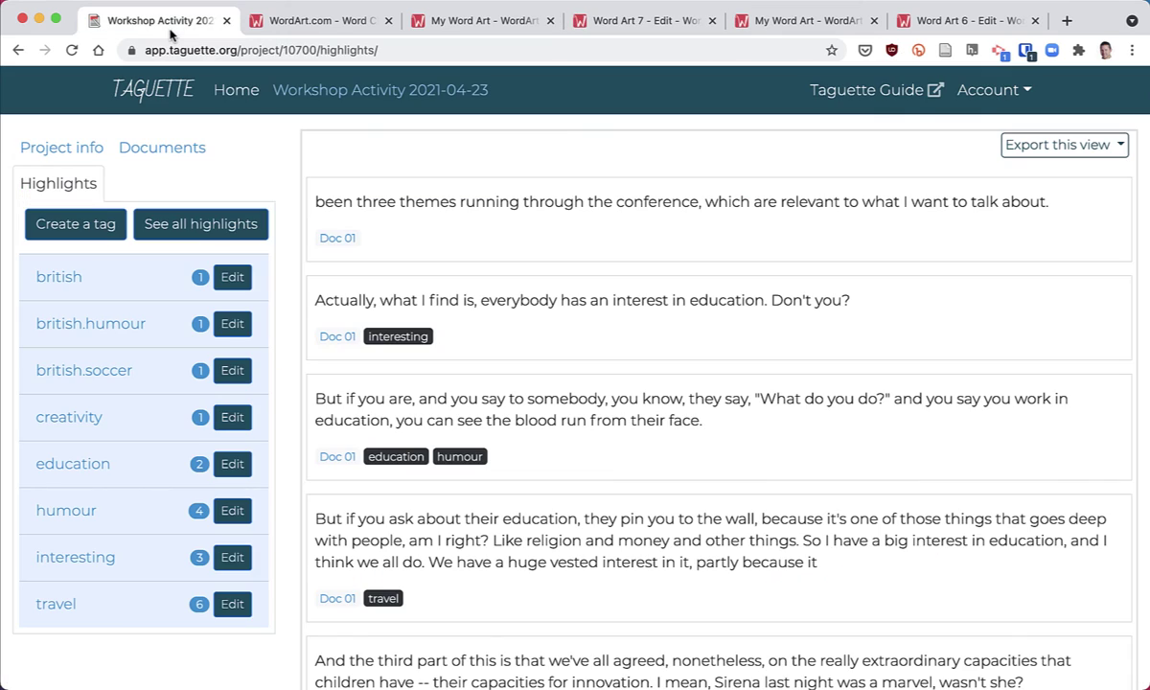